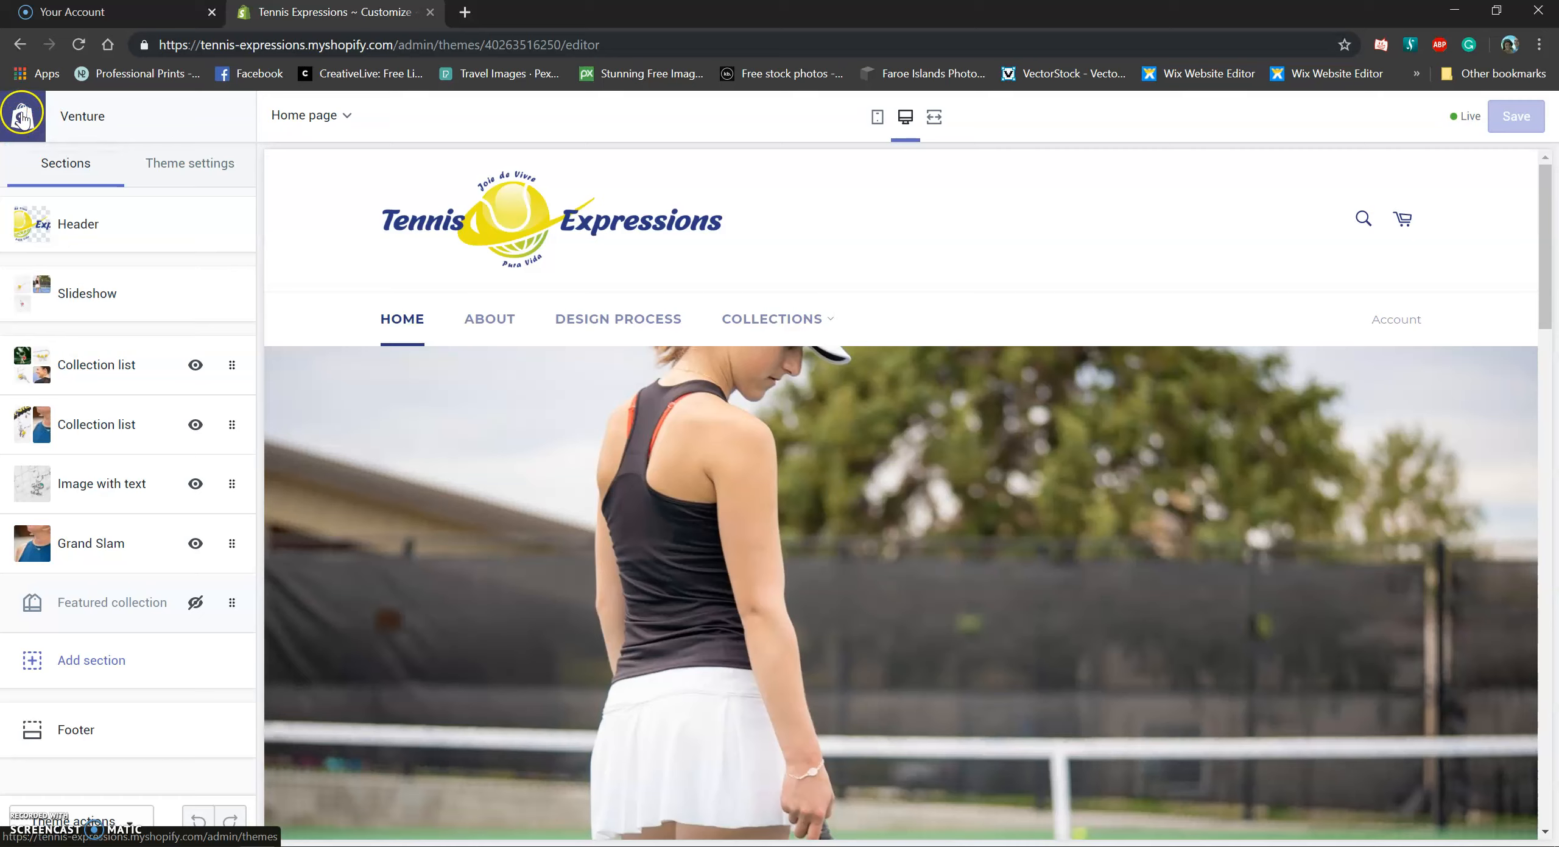
Step: Review the store pages and templates available for customization, keeping the Home page selected
left_click(341, 117)
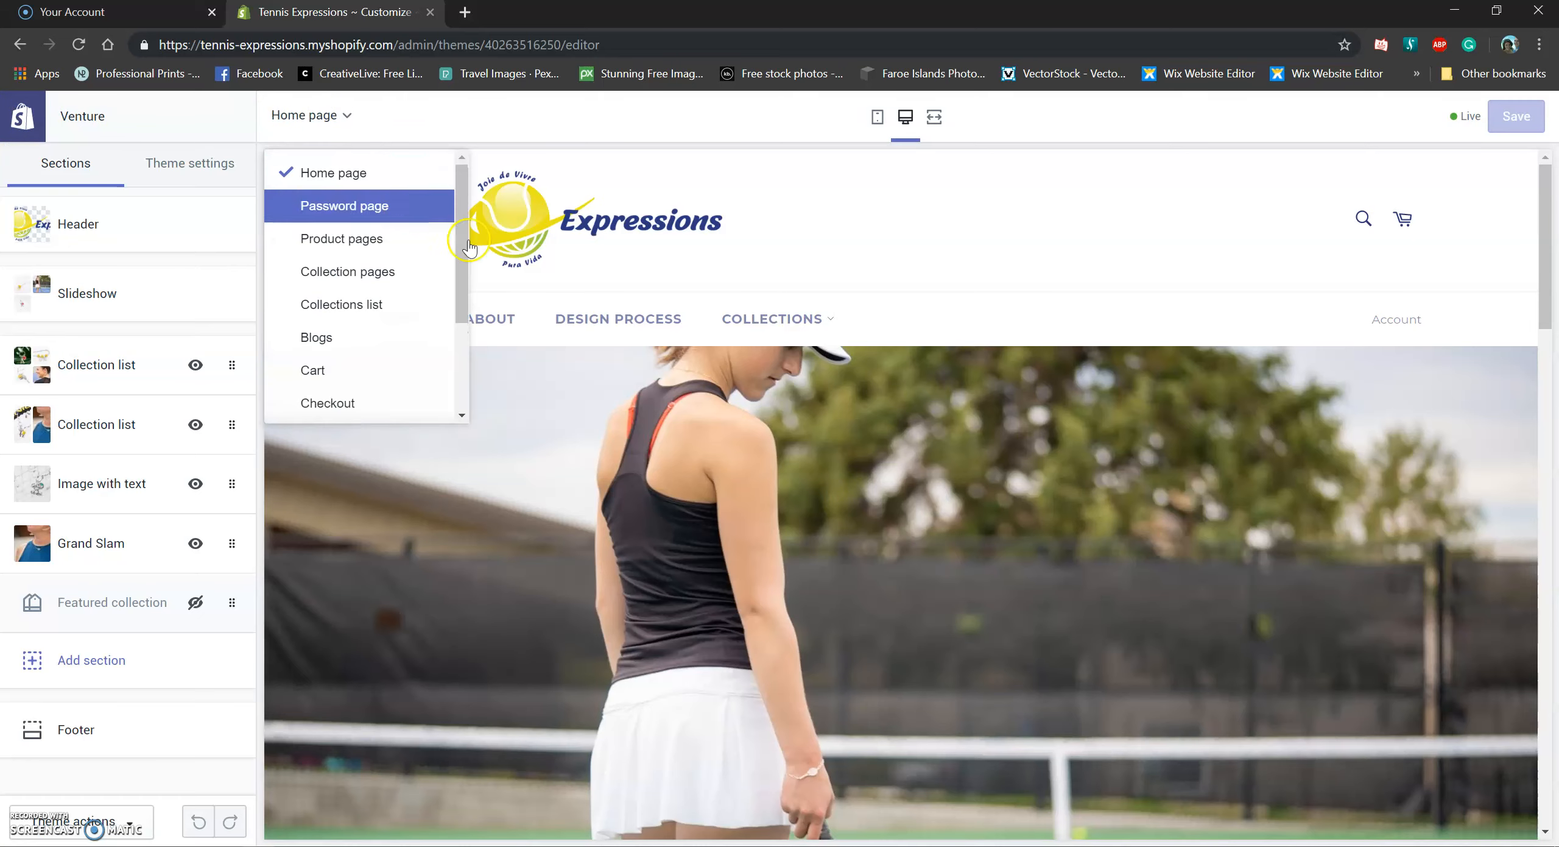
left_click_drag(460, 228, 461, 317)
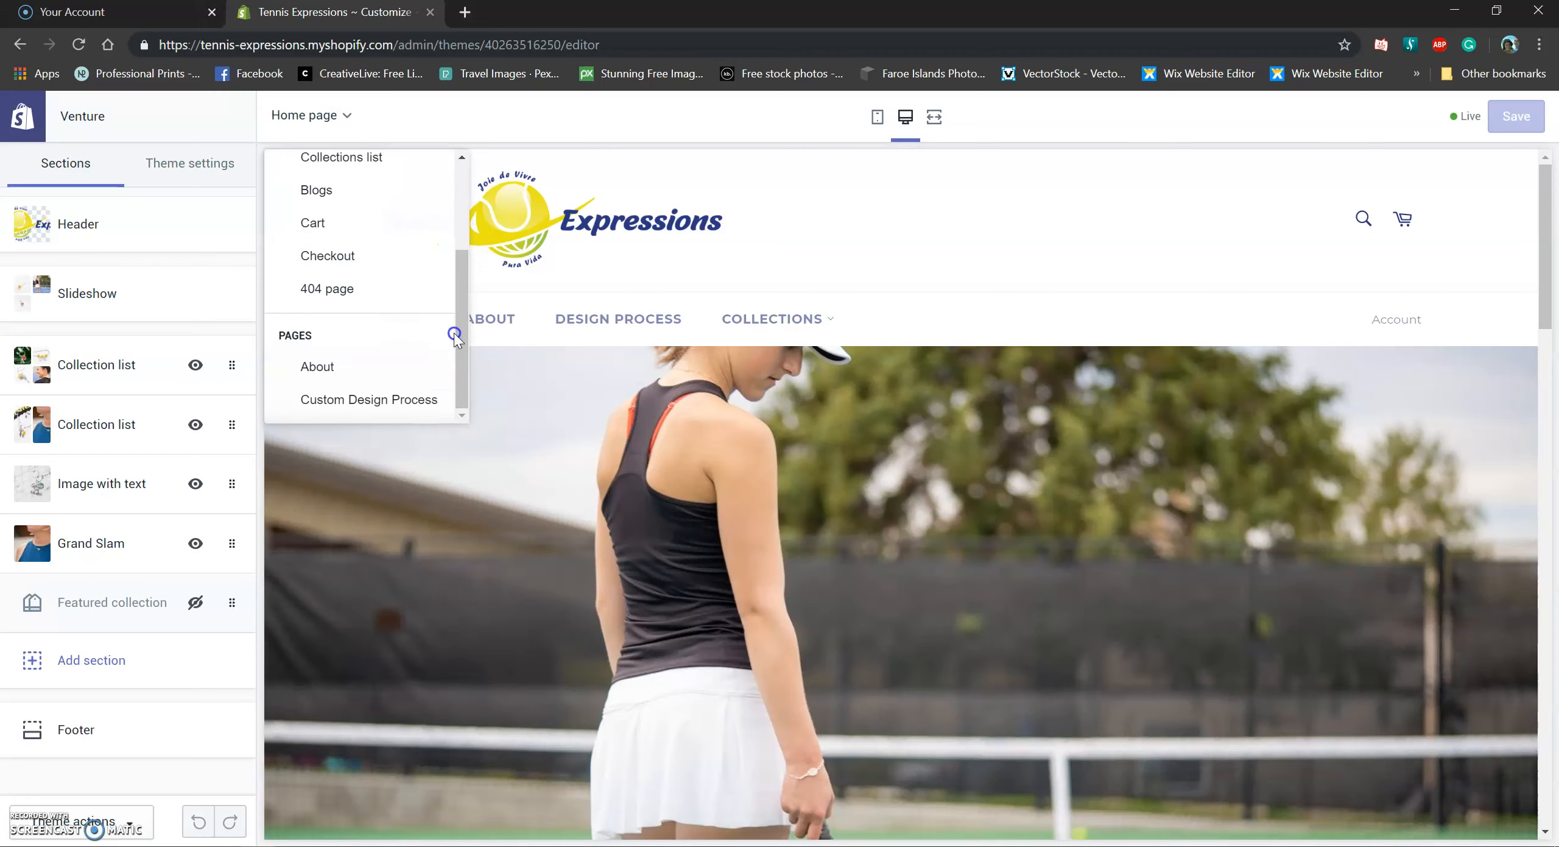
scroll(420, 219, "up", 3)
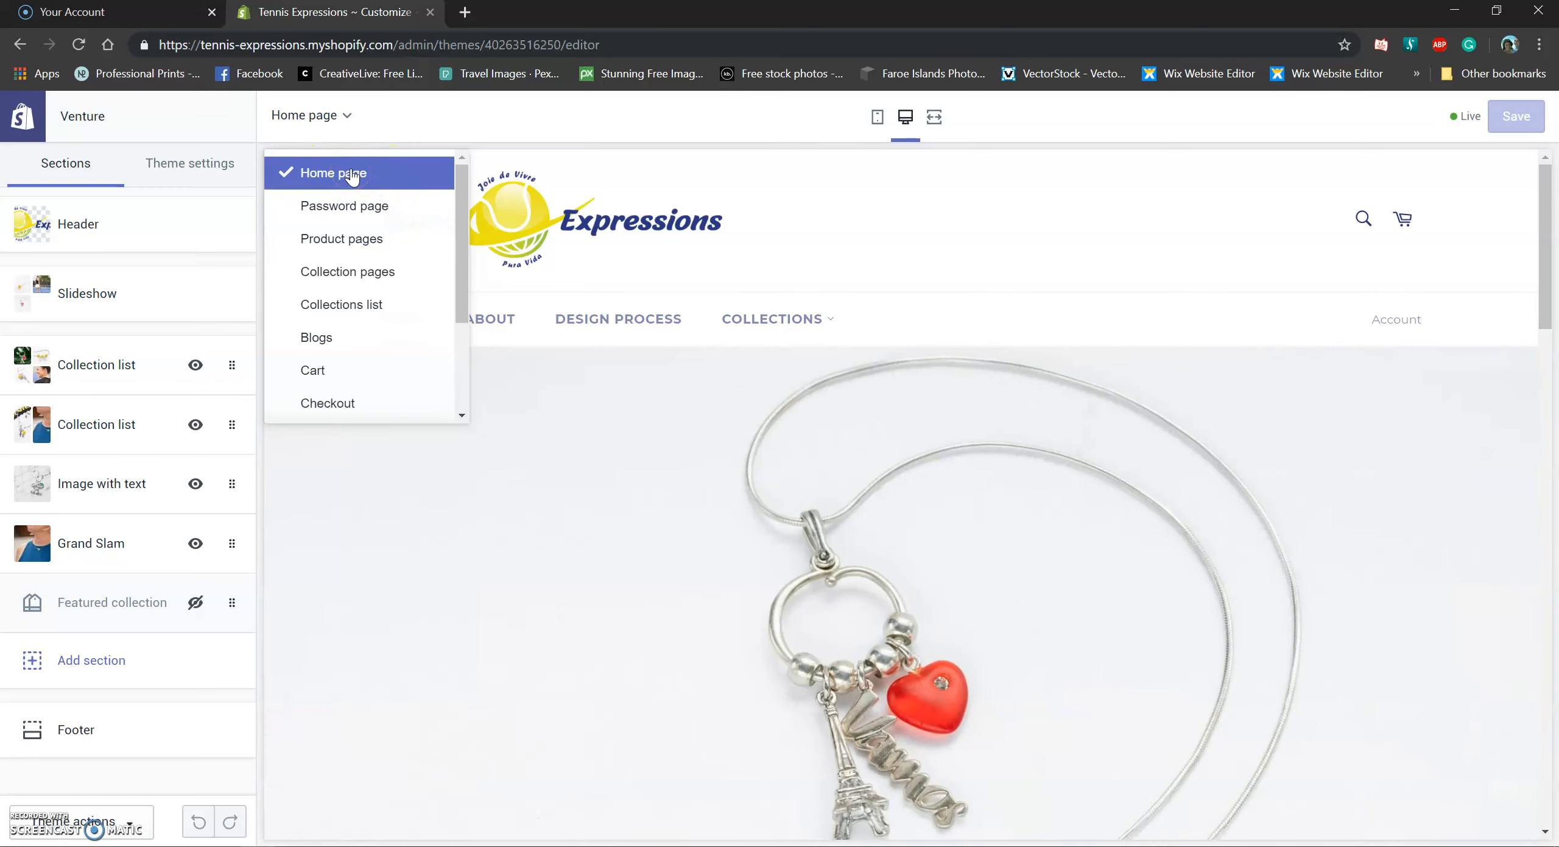
left_click(380, 170)
scroll(359, 310, "down", 3)
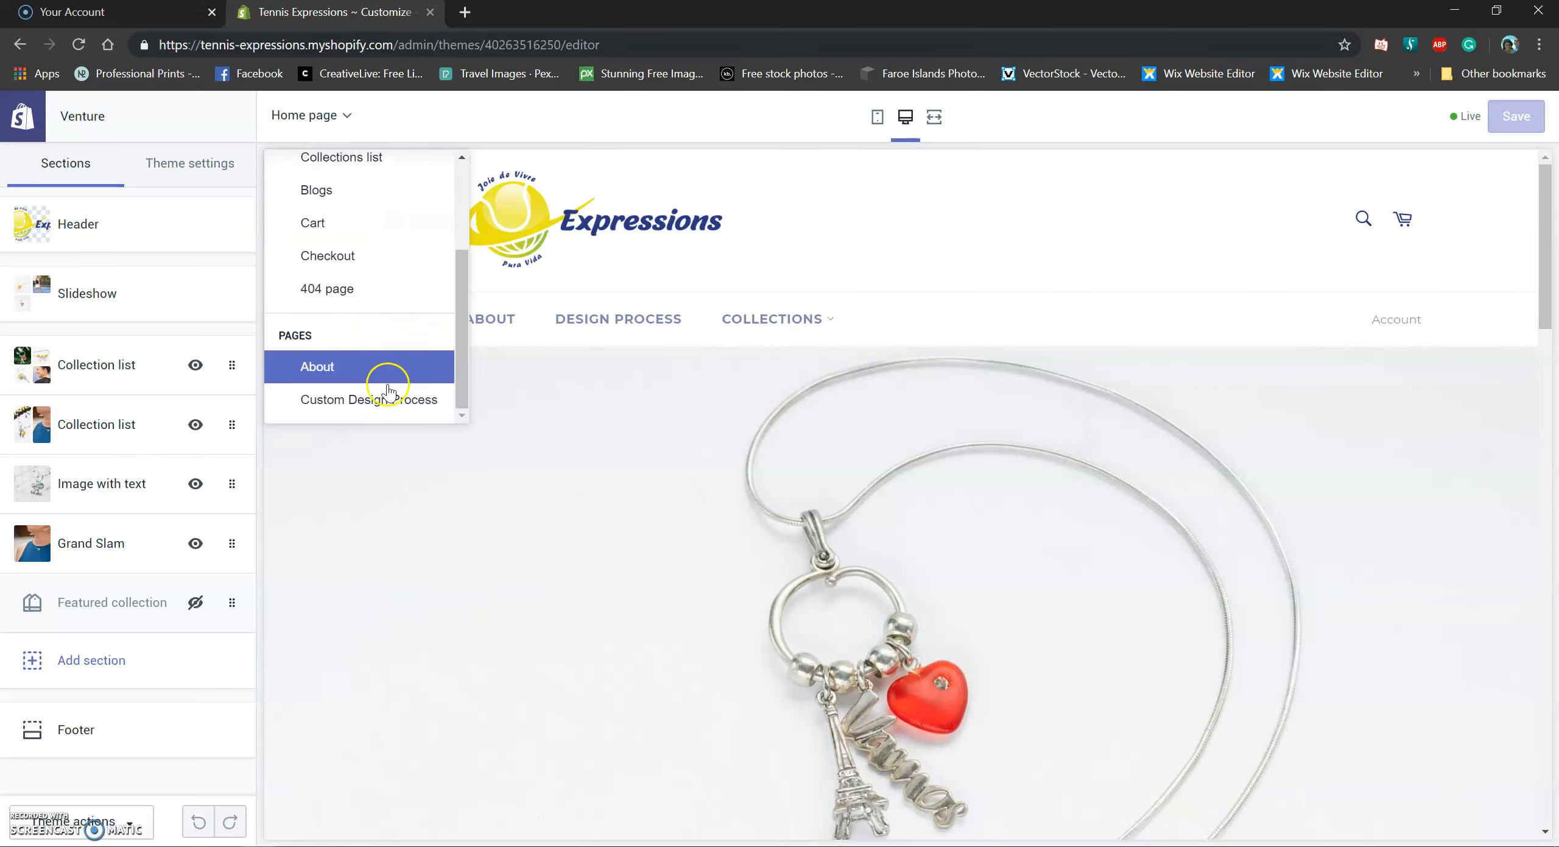
scroll(482, 381, "down", 3)
scroll(810, 518, "up", 3)
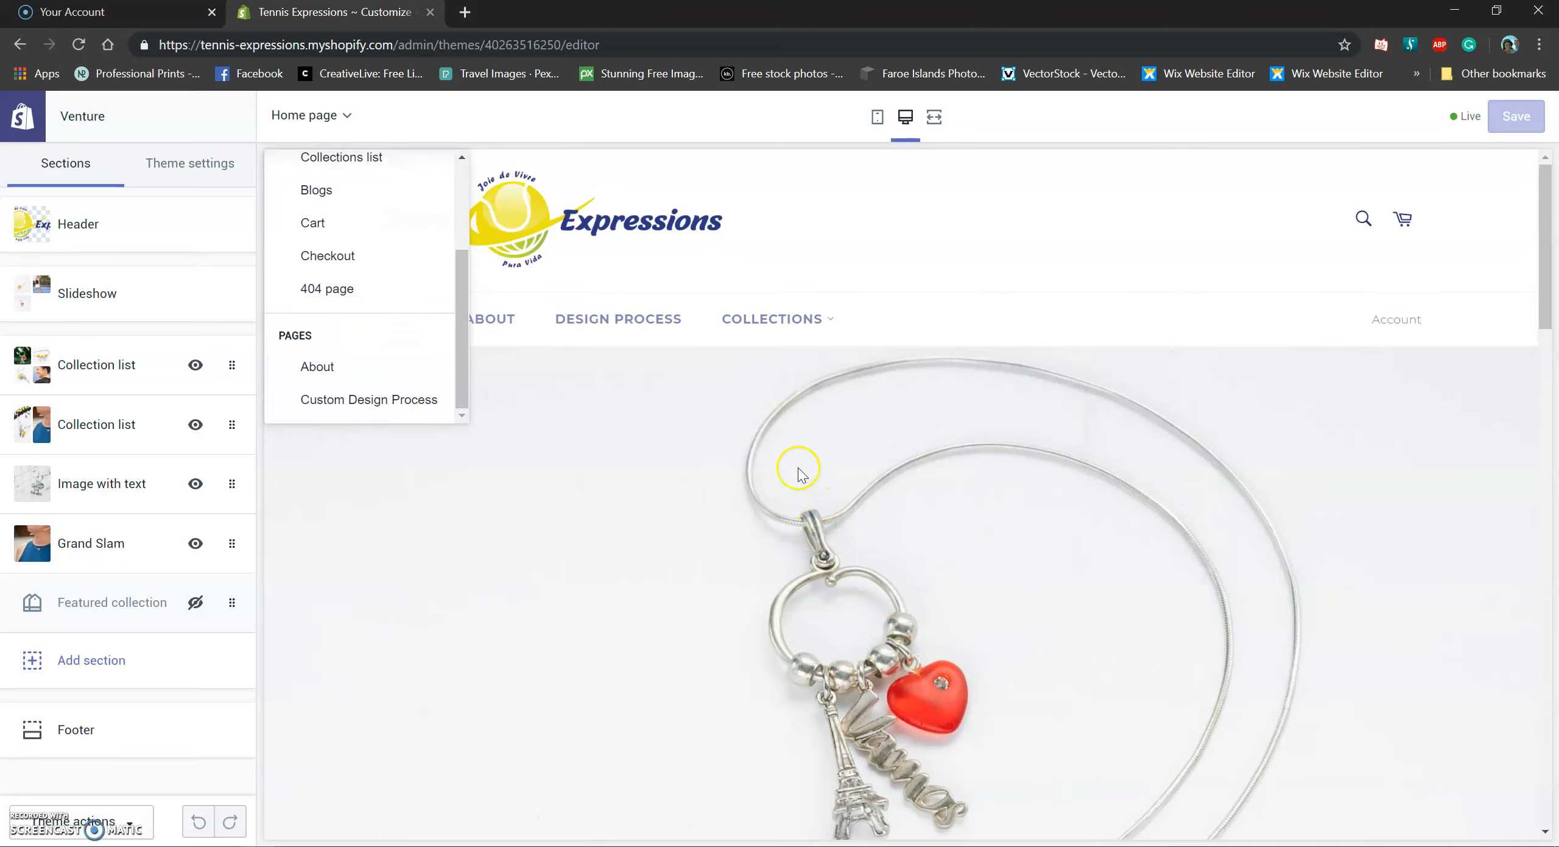
left_click(863, 172)
left_click(347, 116)
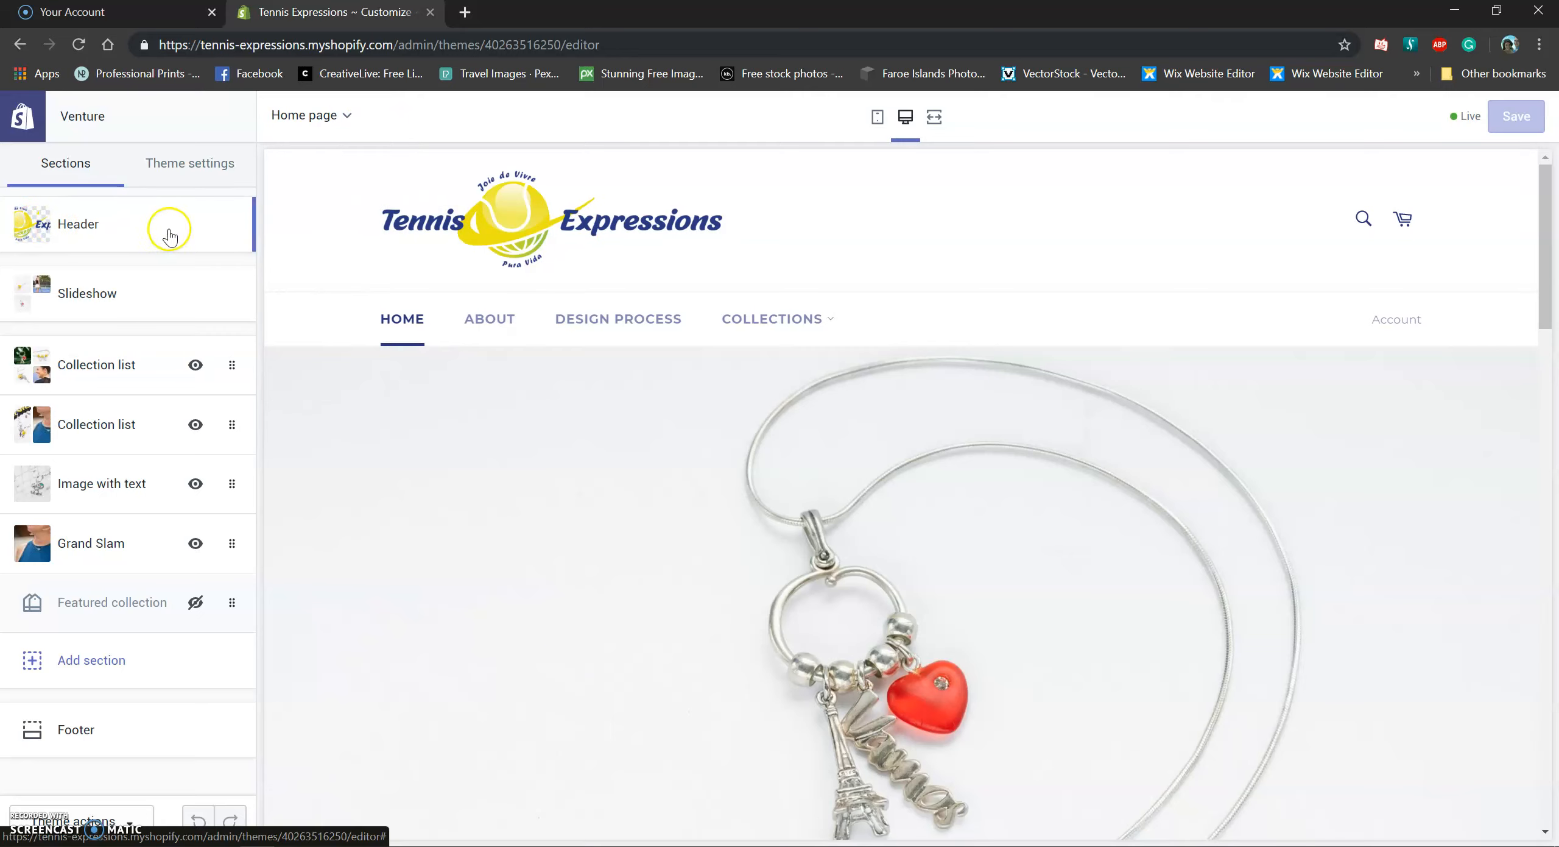
Step: Open the Header section, try custom logo widths of 300 and 200 pixels, and restore the width to 375 pixels
left_click(95, 226)
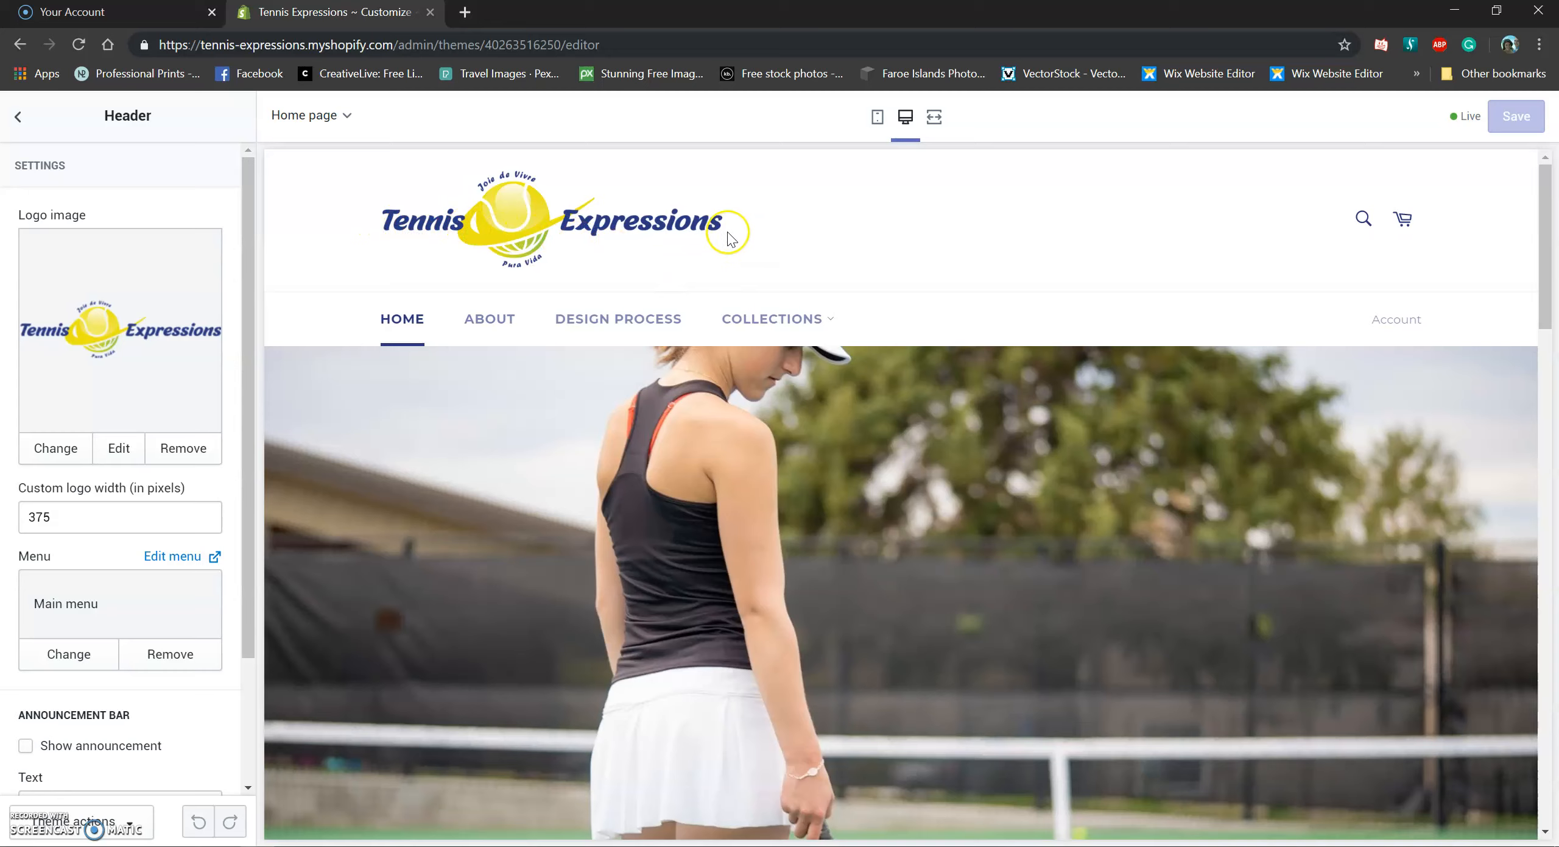
left_click(80, 523)
double_click(75, 516)
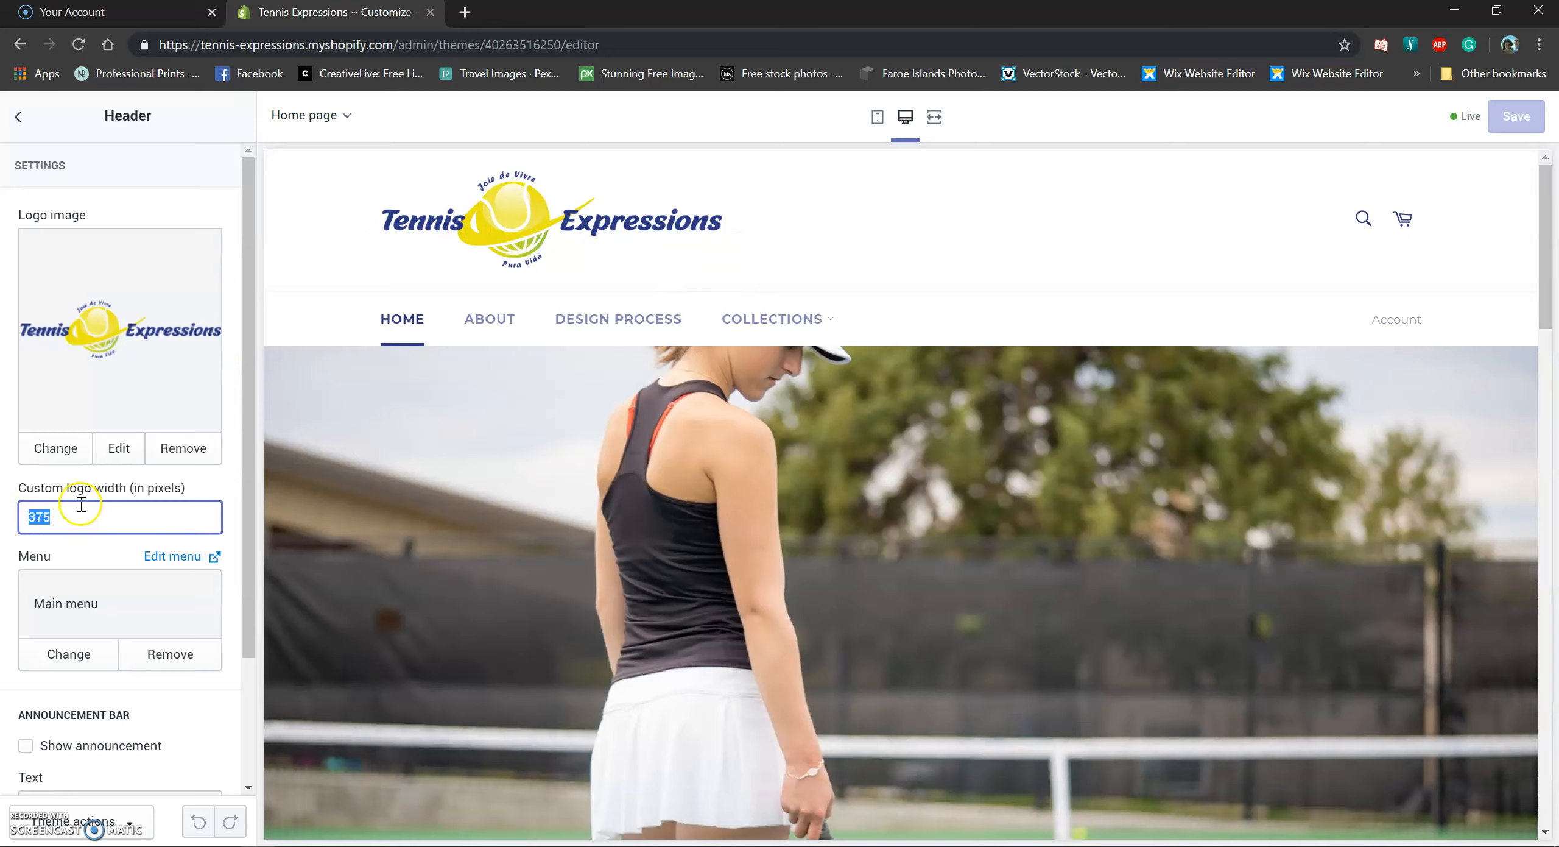
type("300")
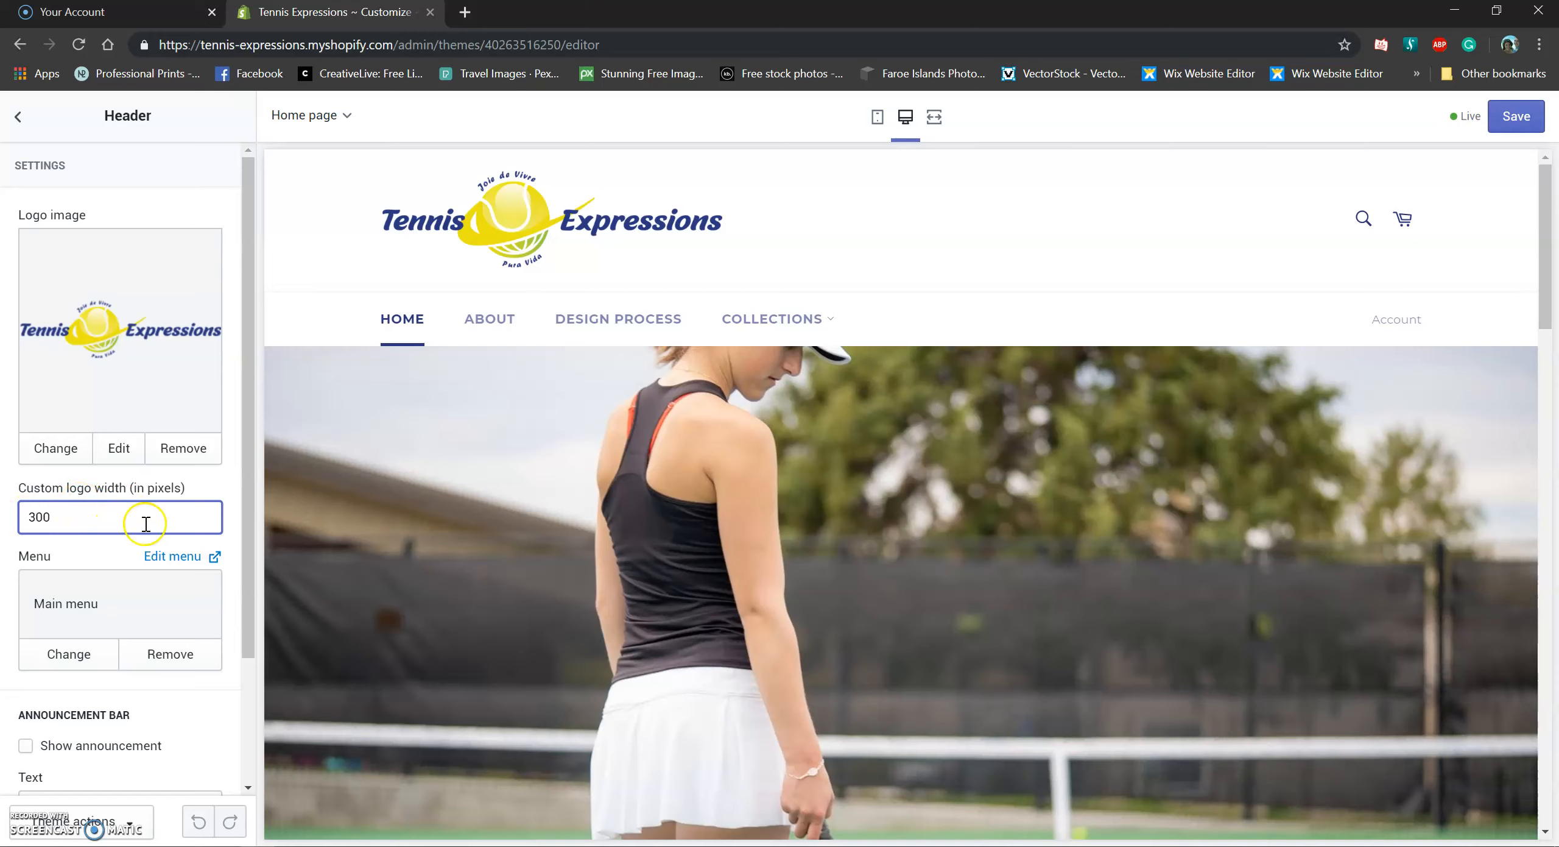
type("2")
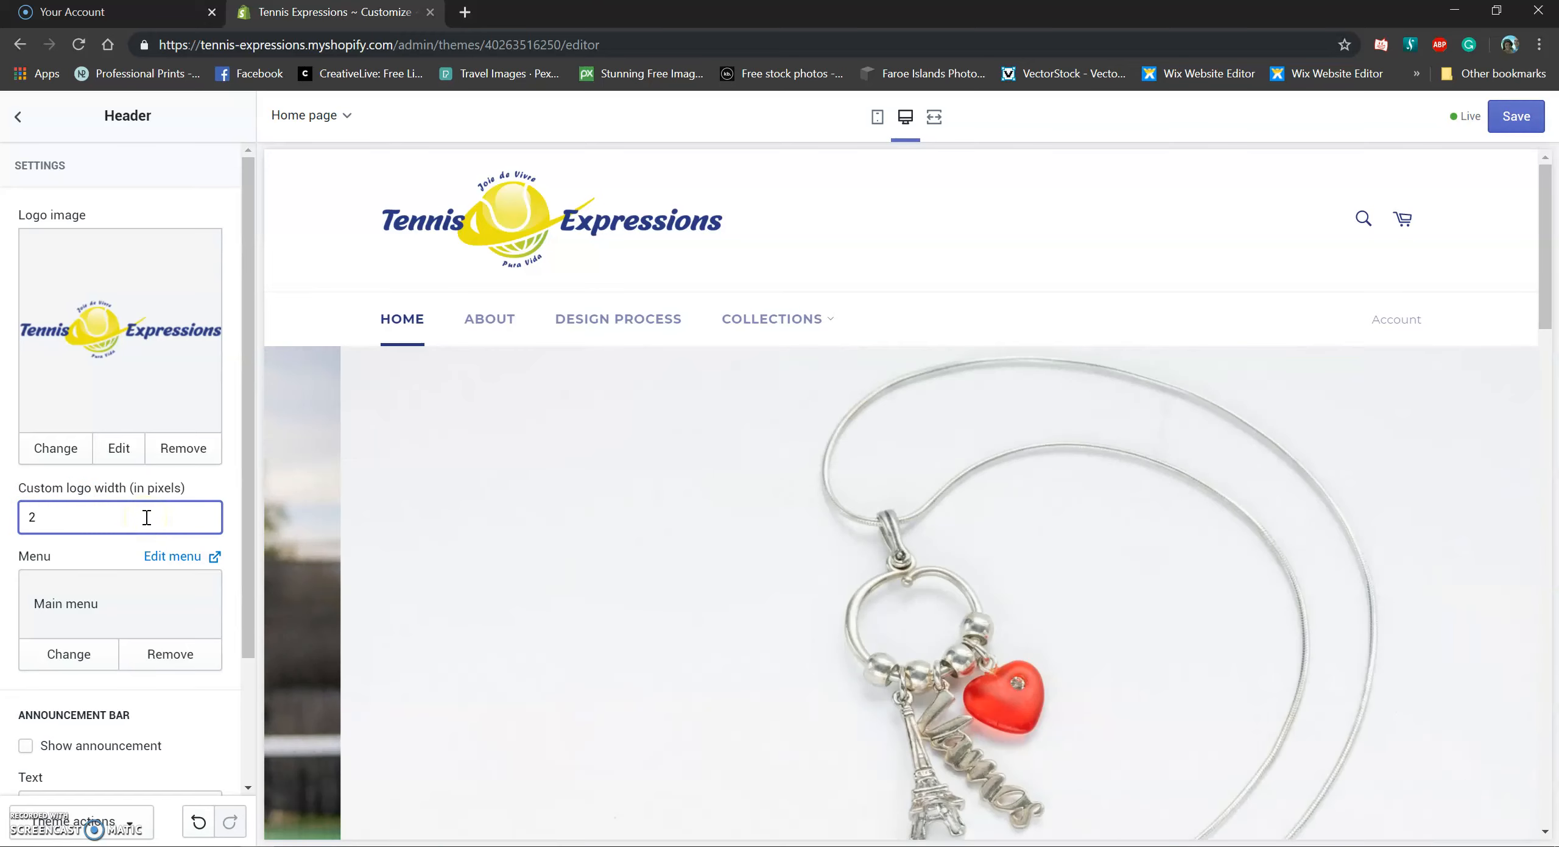
type("00")
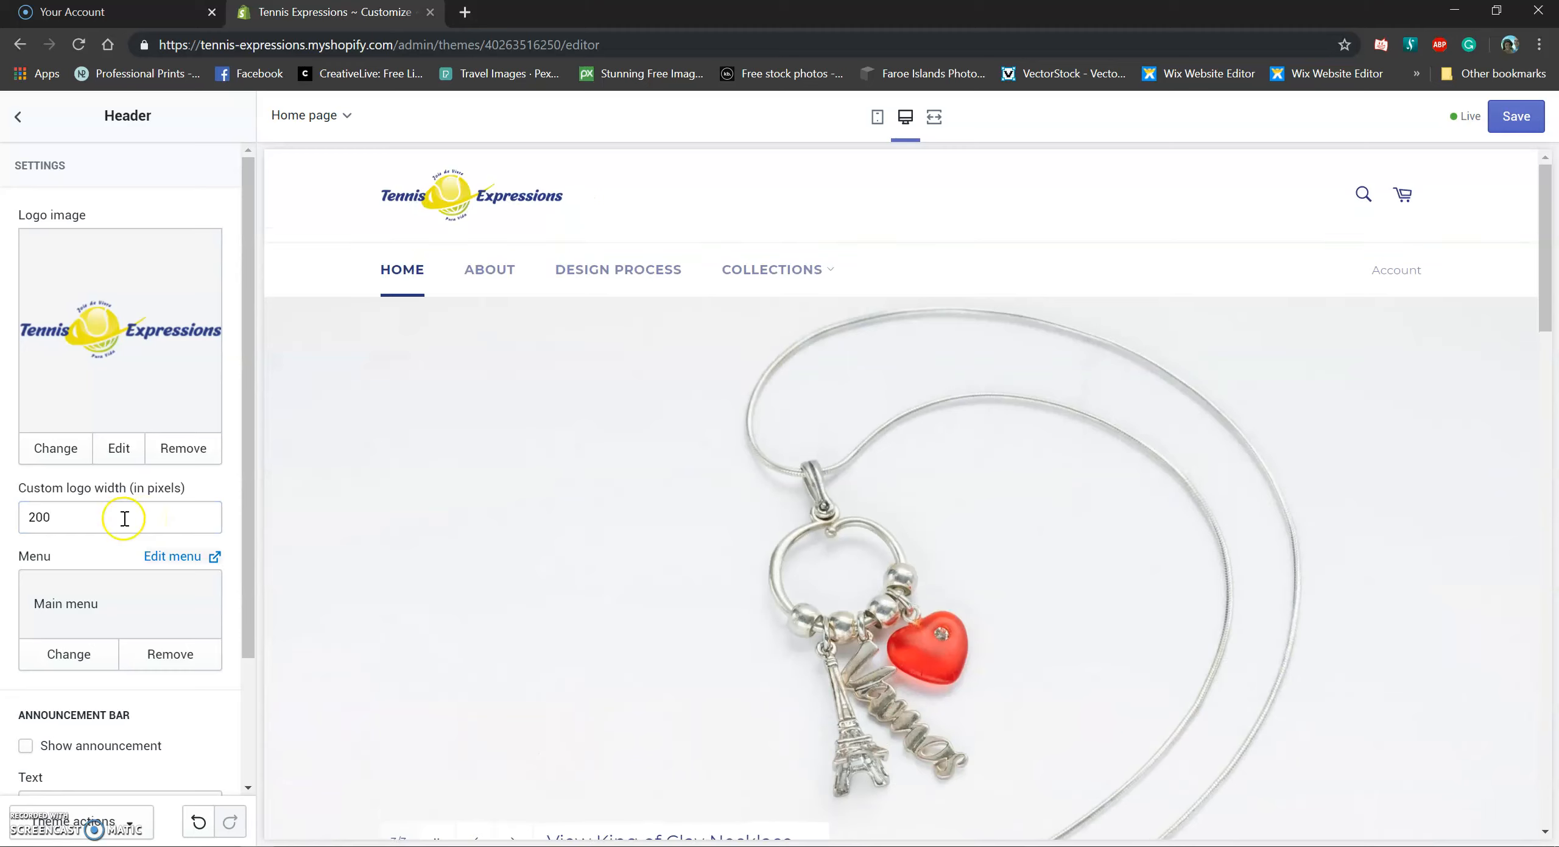
double_click(88, 506)
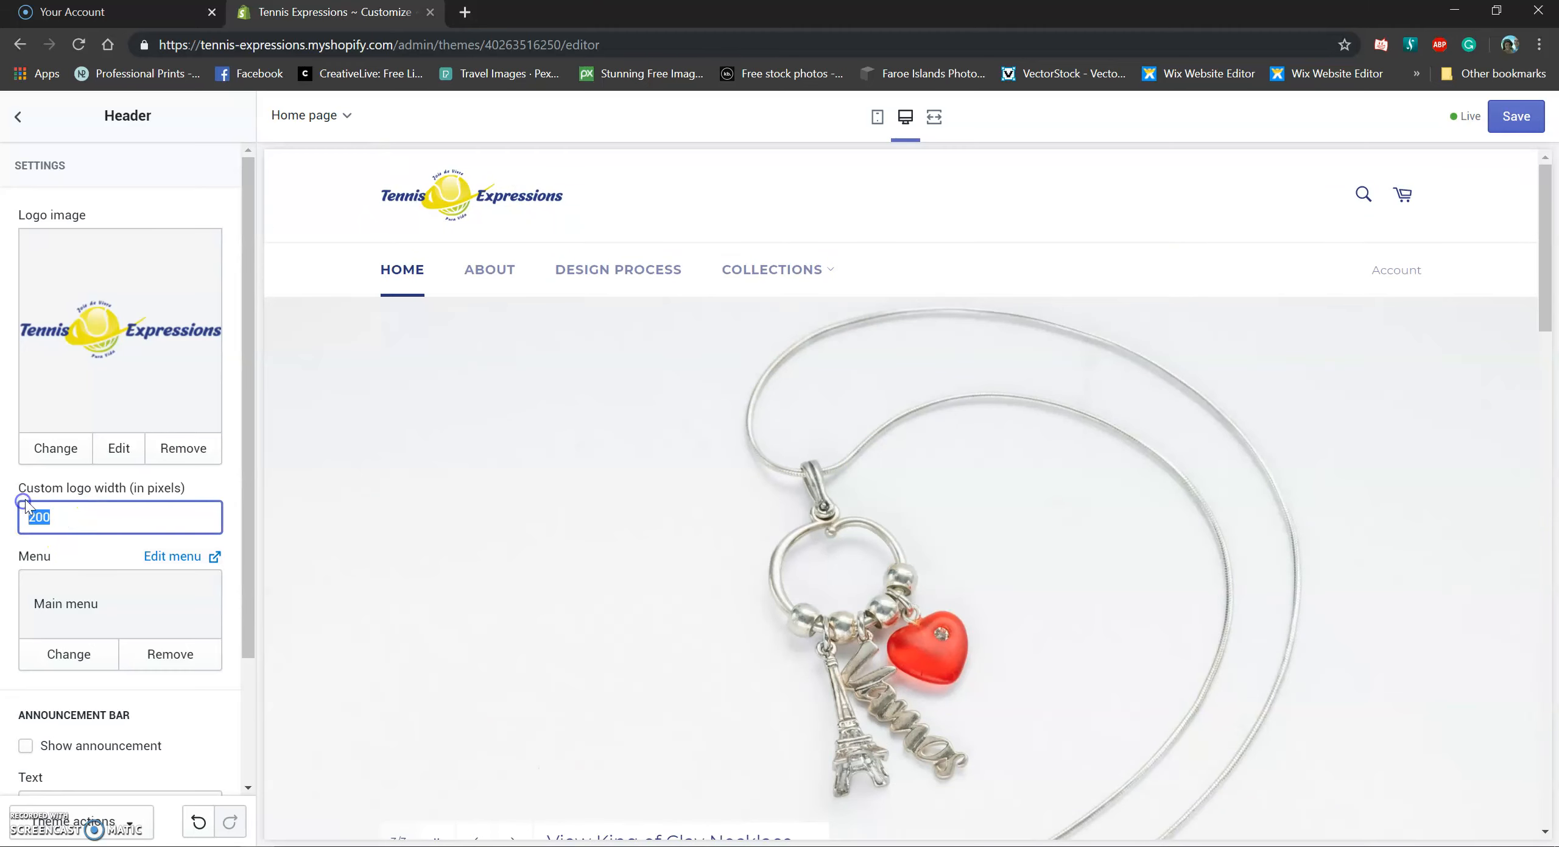
type("375")
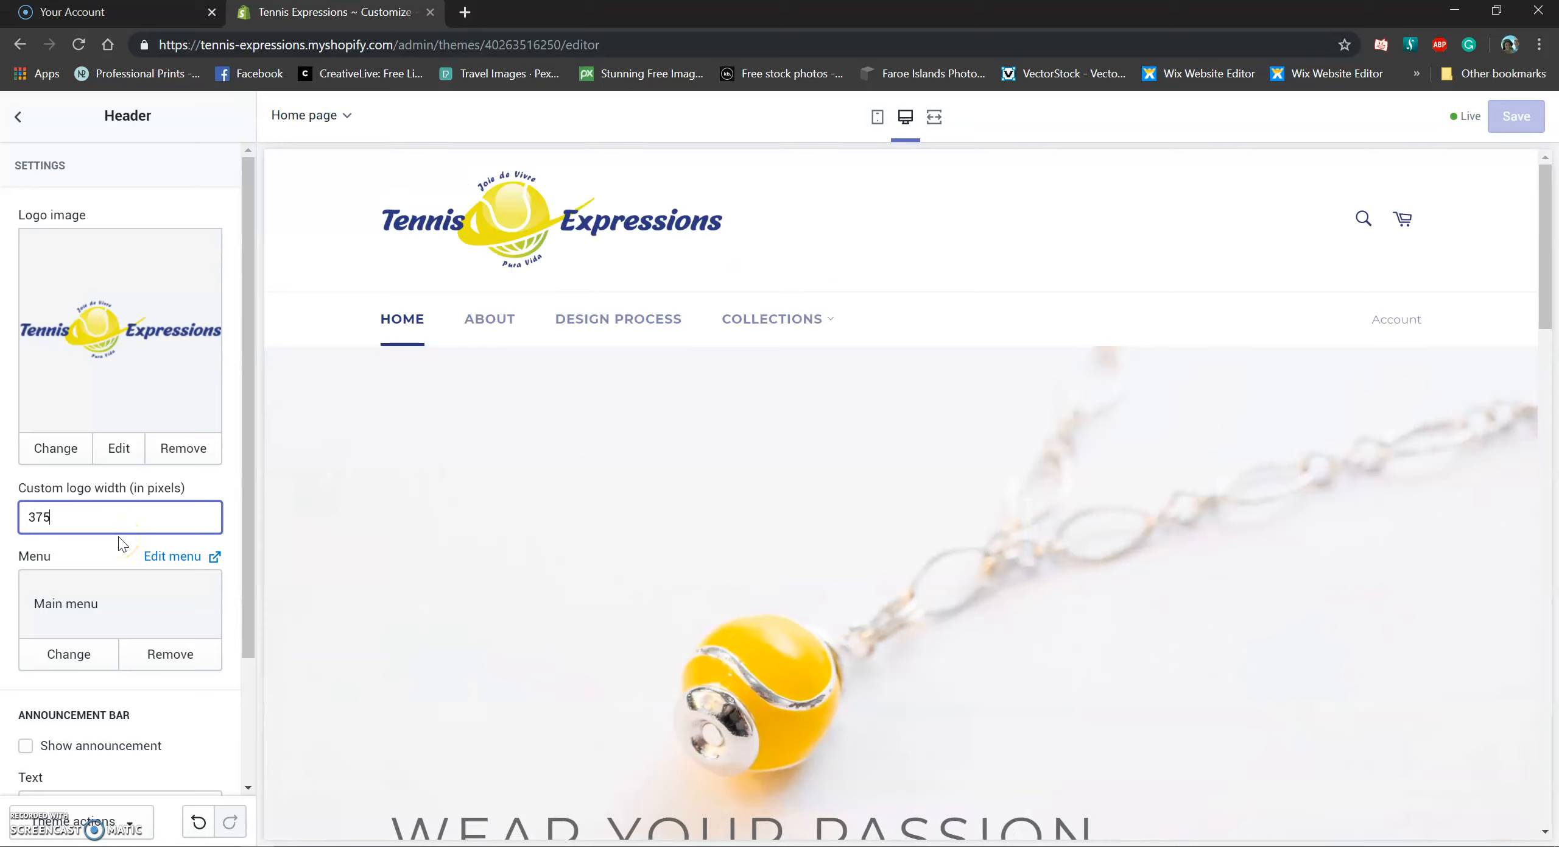
Step: Open the header's main menu for editing and review its menu items
scroll(59, 600, "down", 3)
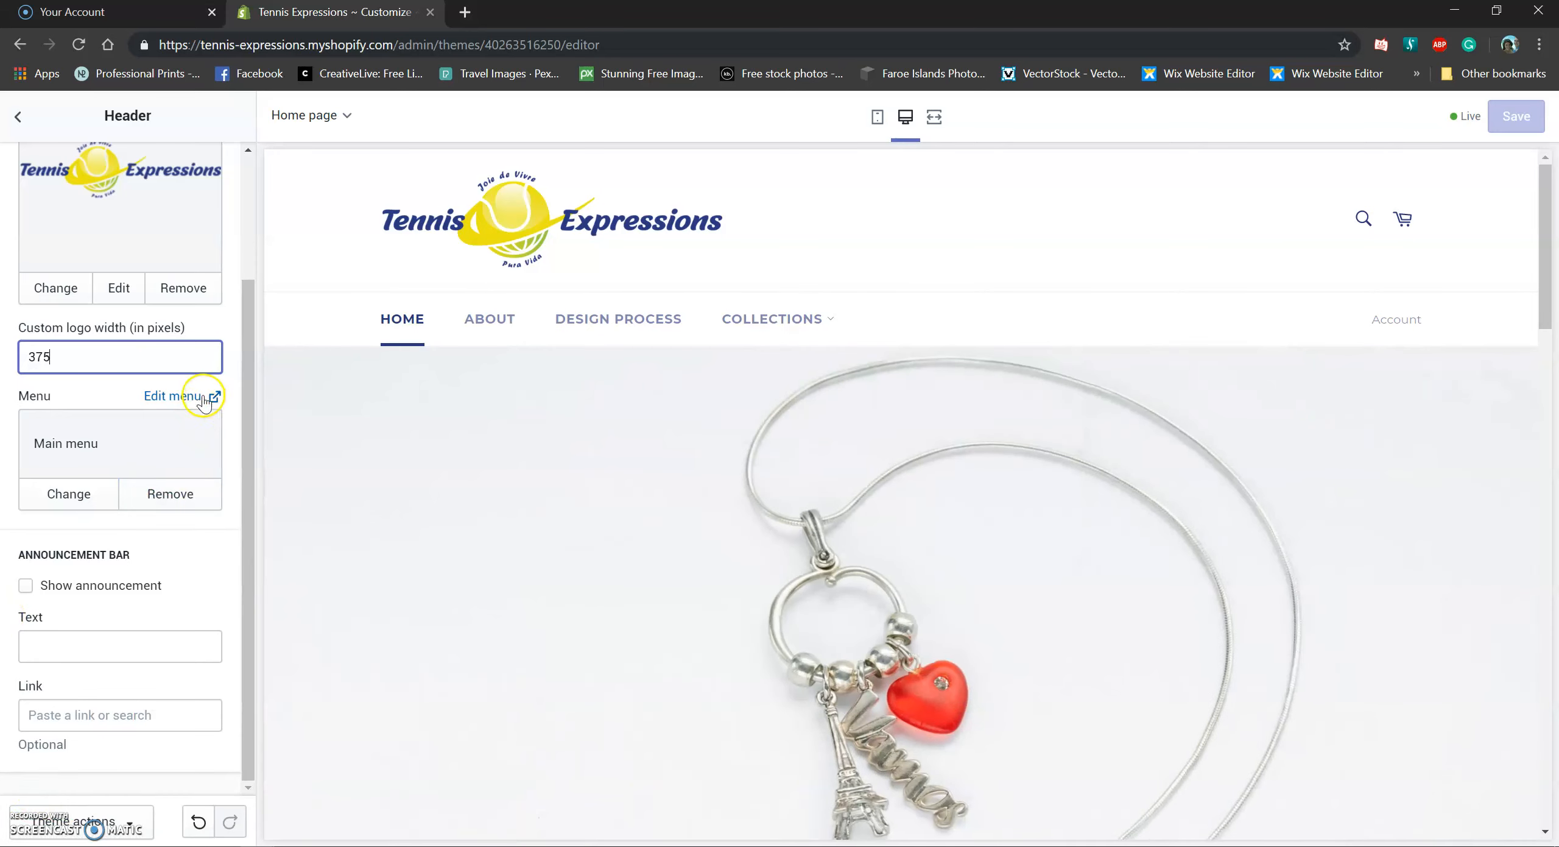
right_click(170, 396)
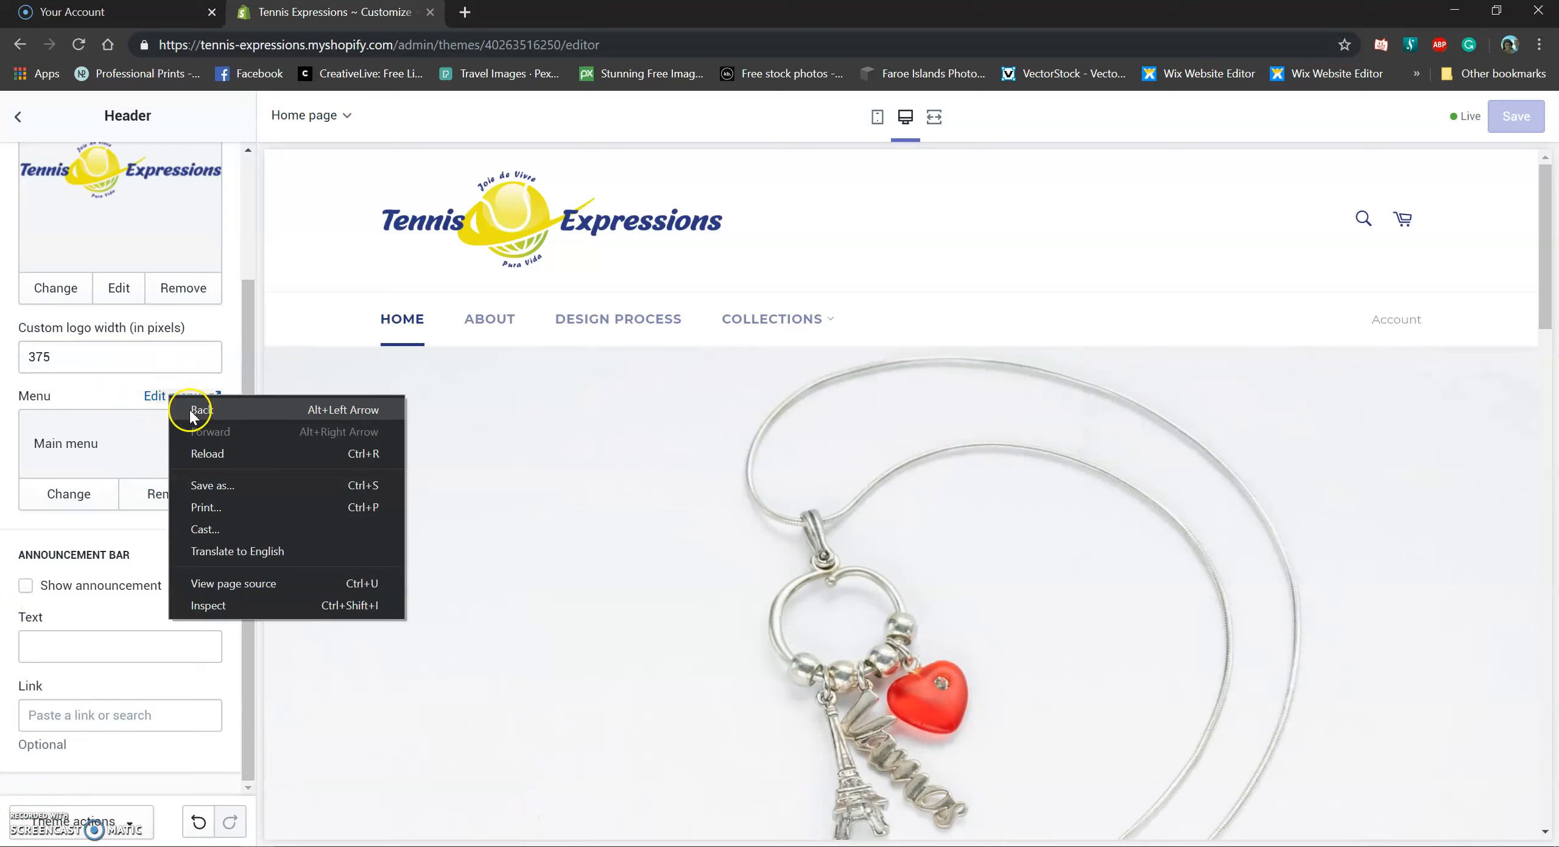
left_click(149, 394)
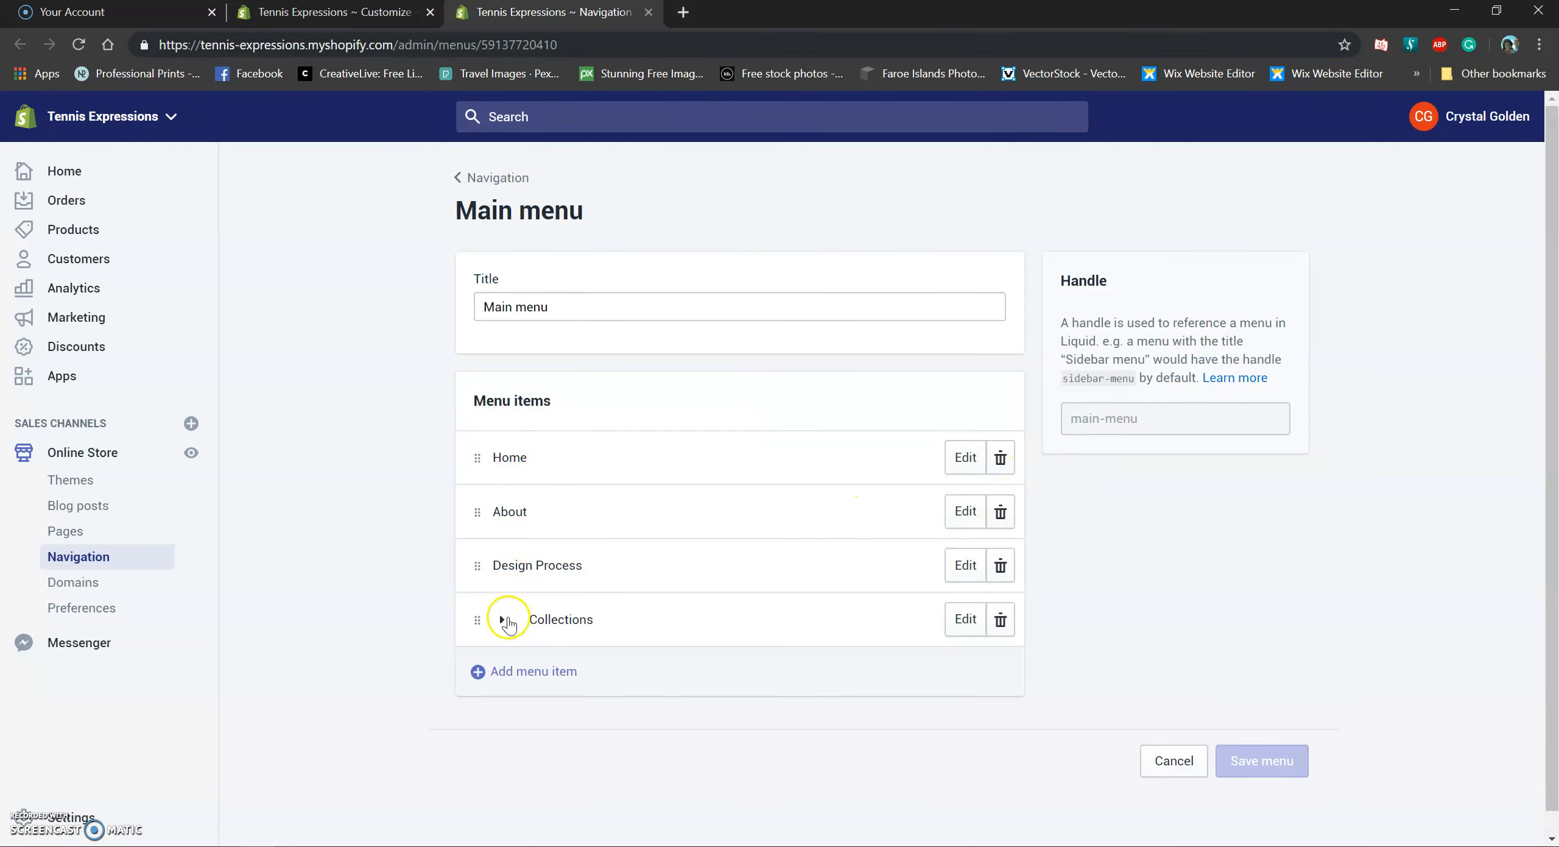
left_click(539, 657)
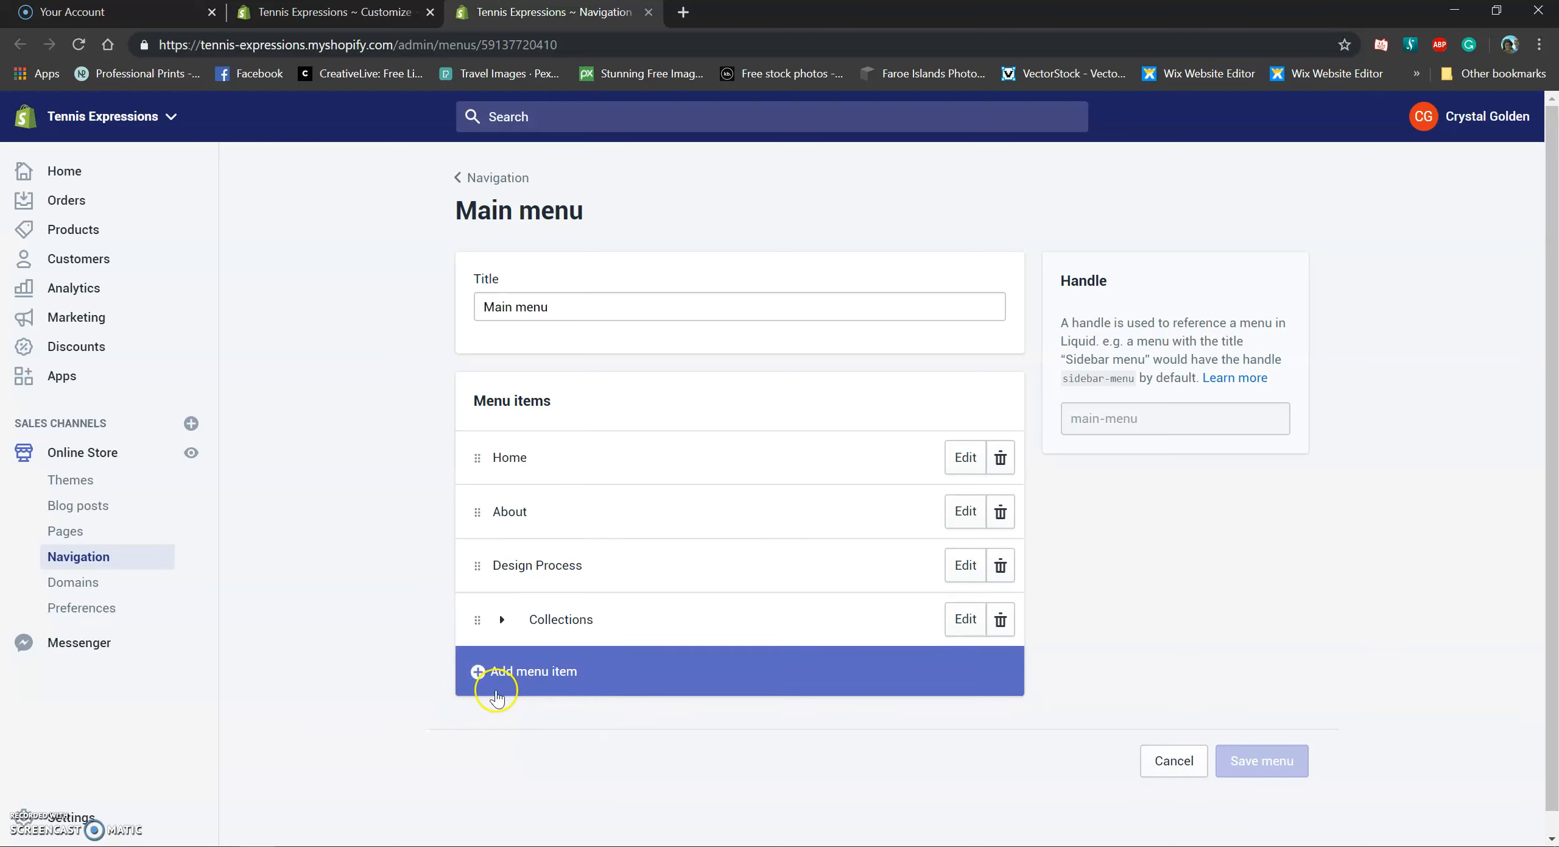
Step: Return to the theme customizer, try showing the header's announcement bar, and hide it again
left_click(372, 11)
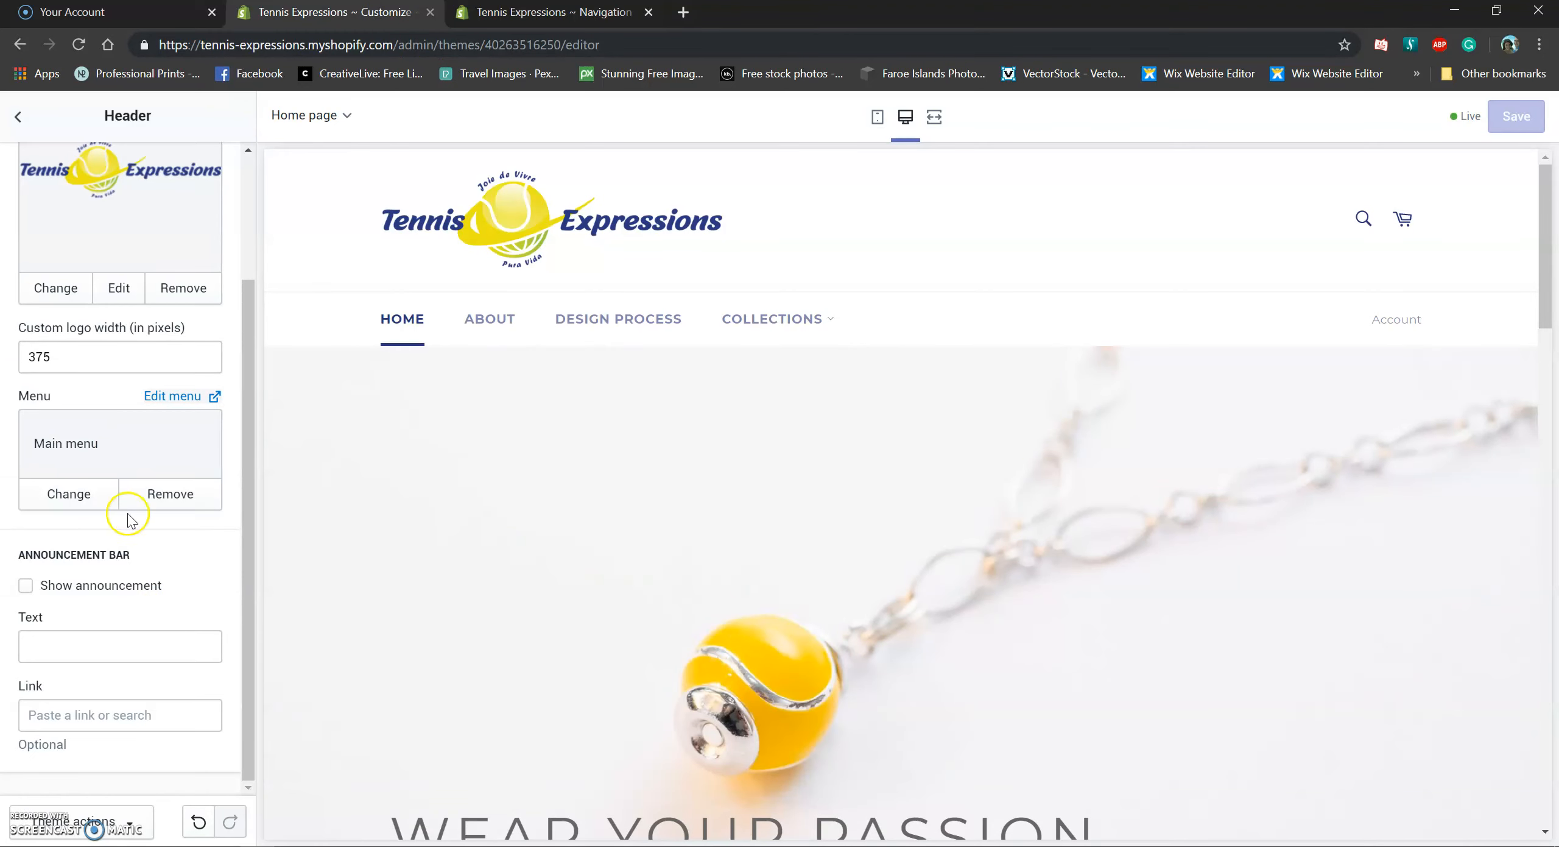
left_click(76, 594)
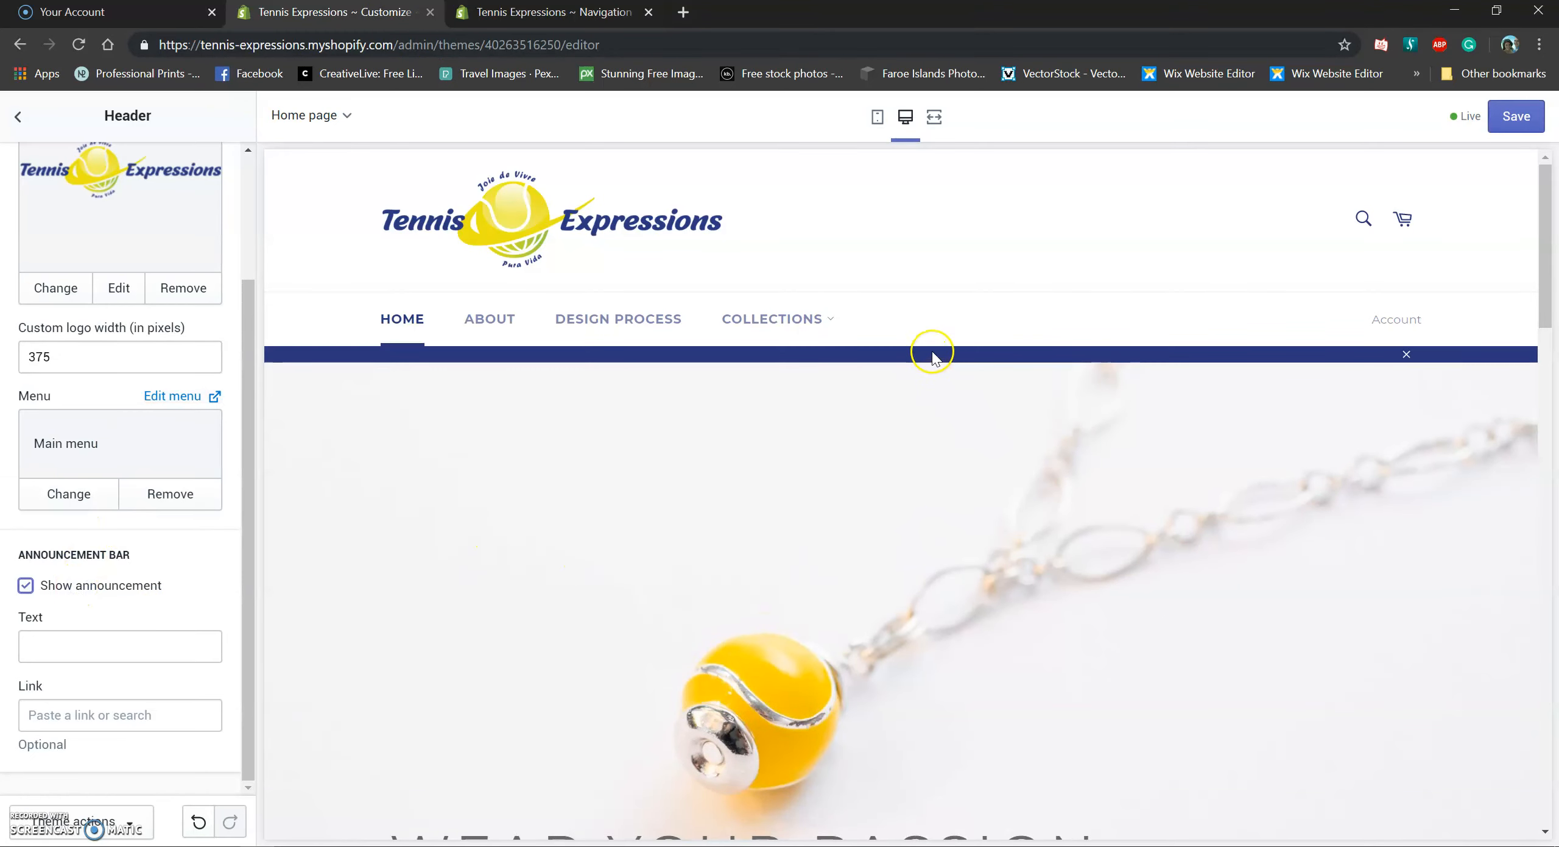
left_click(88, 656)
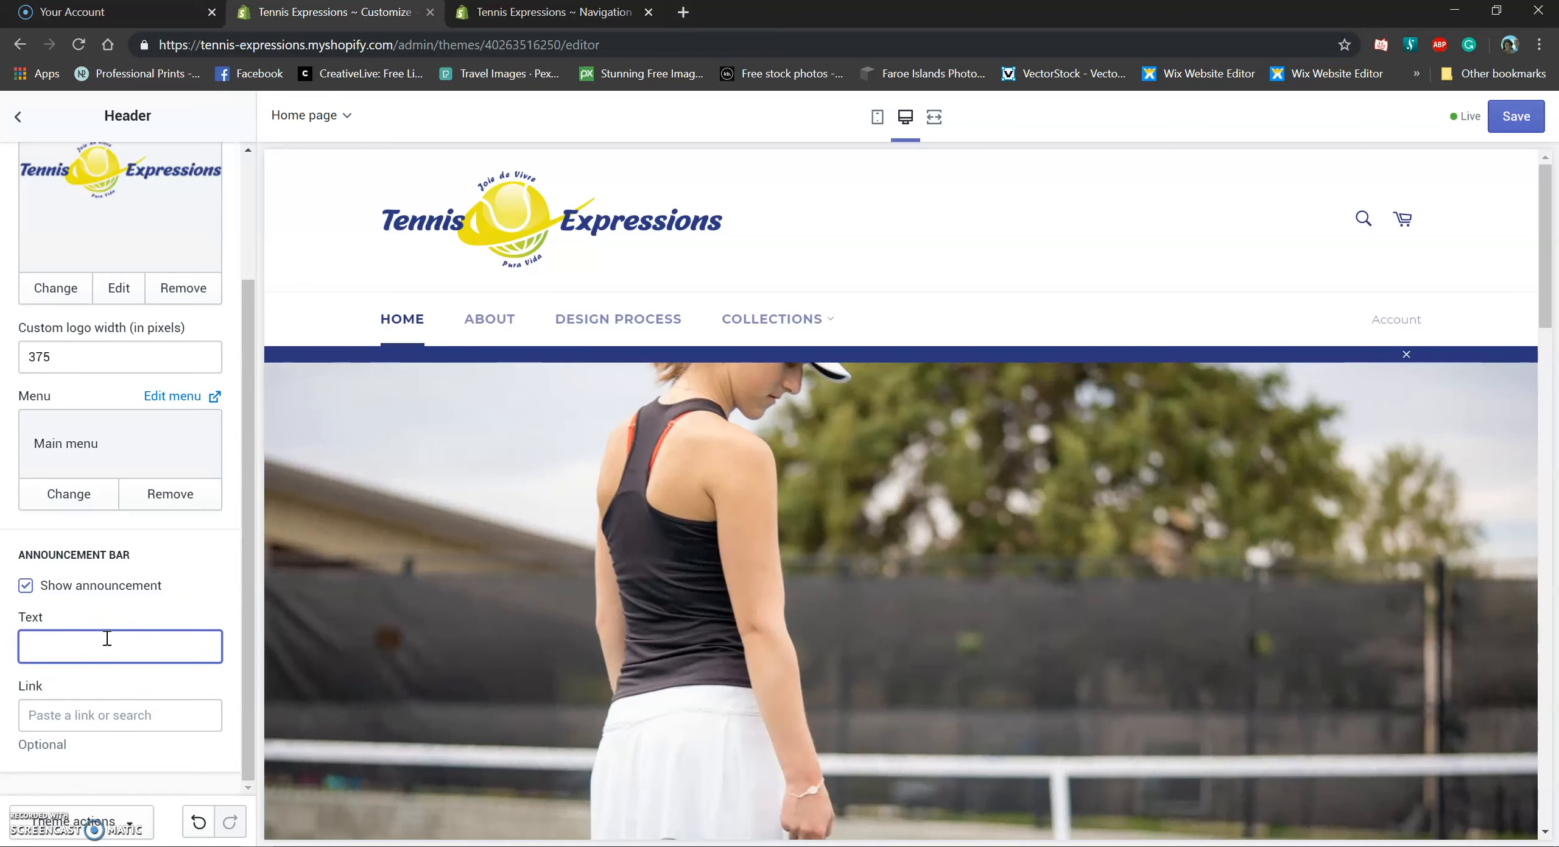
left_click(48, 582)
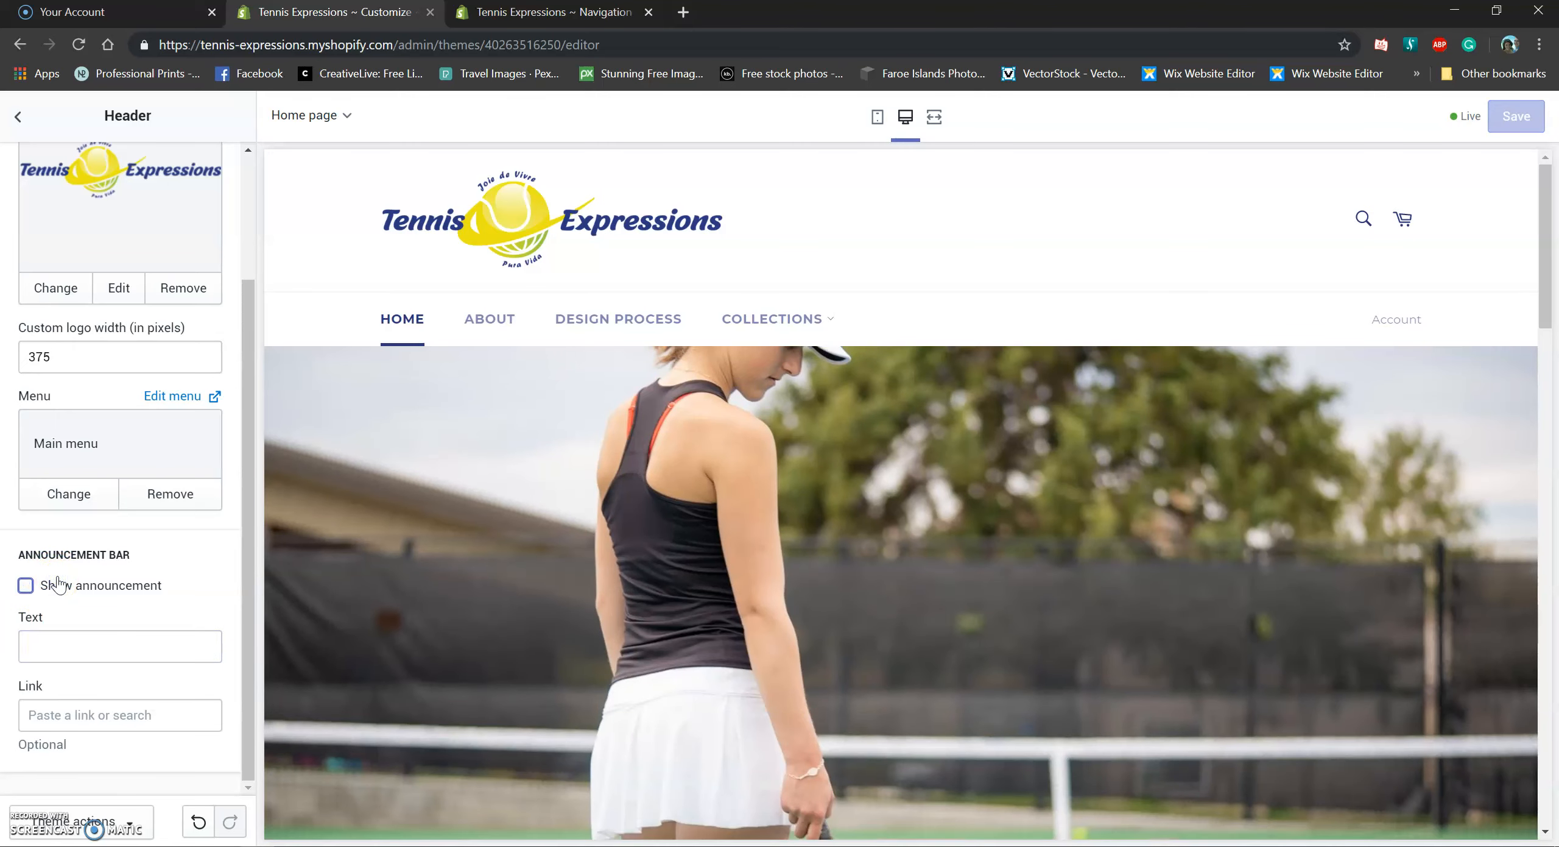
scroll(104, 711, "up", 3)
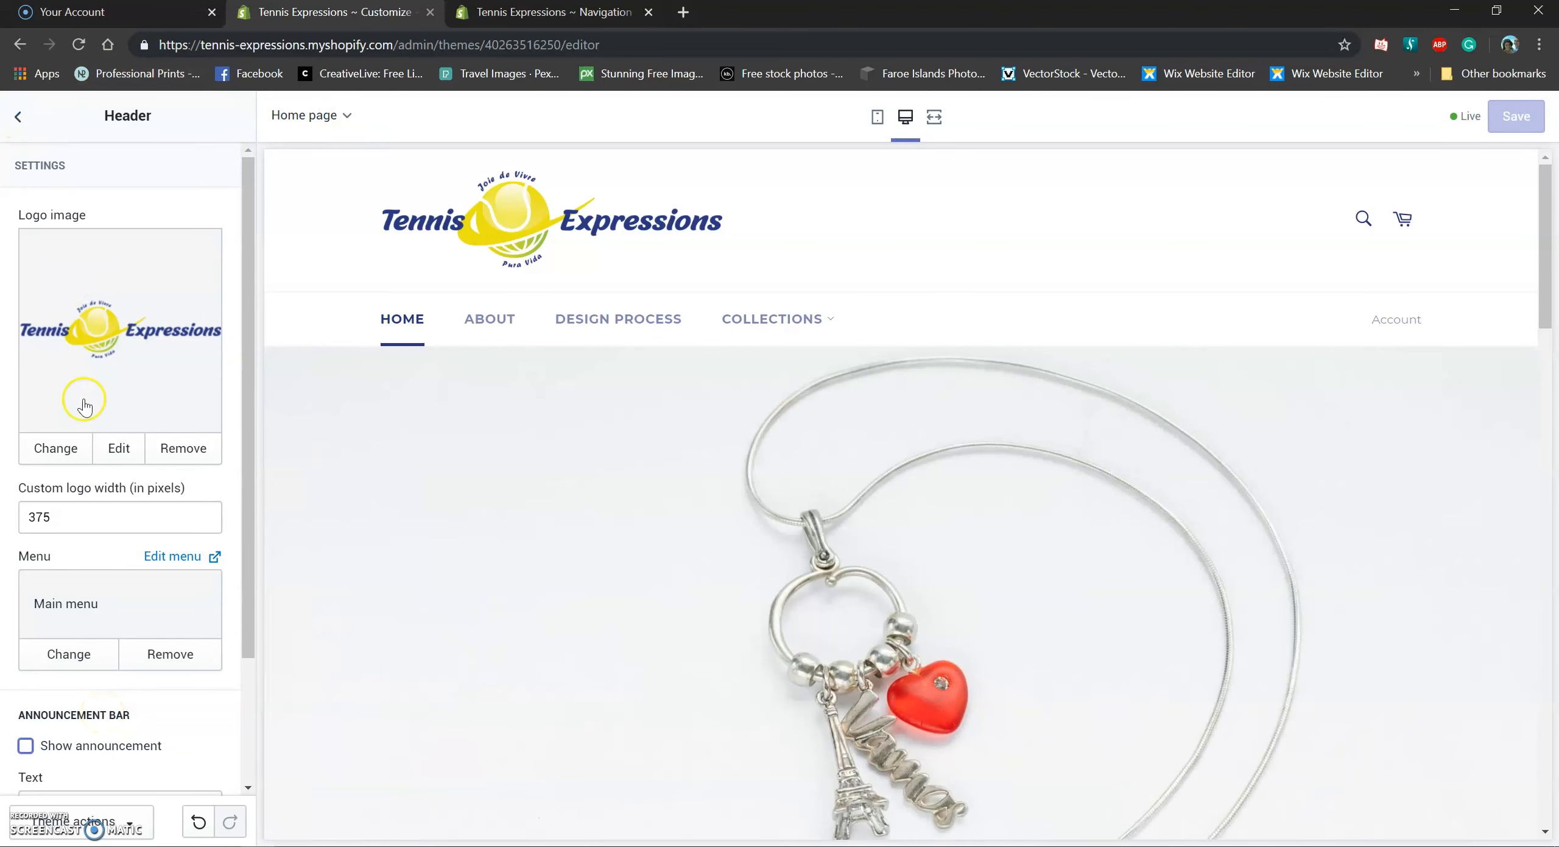
scroll(76, 400, "down", 3)
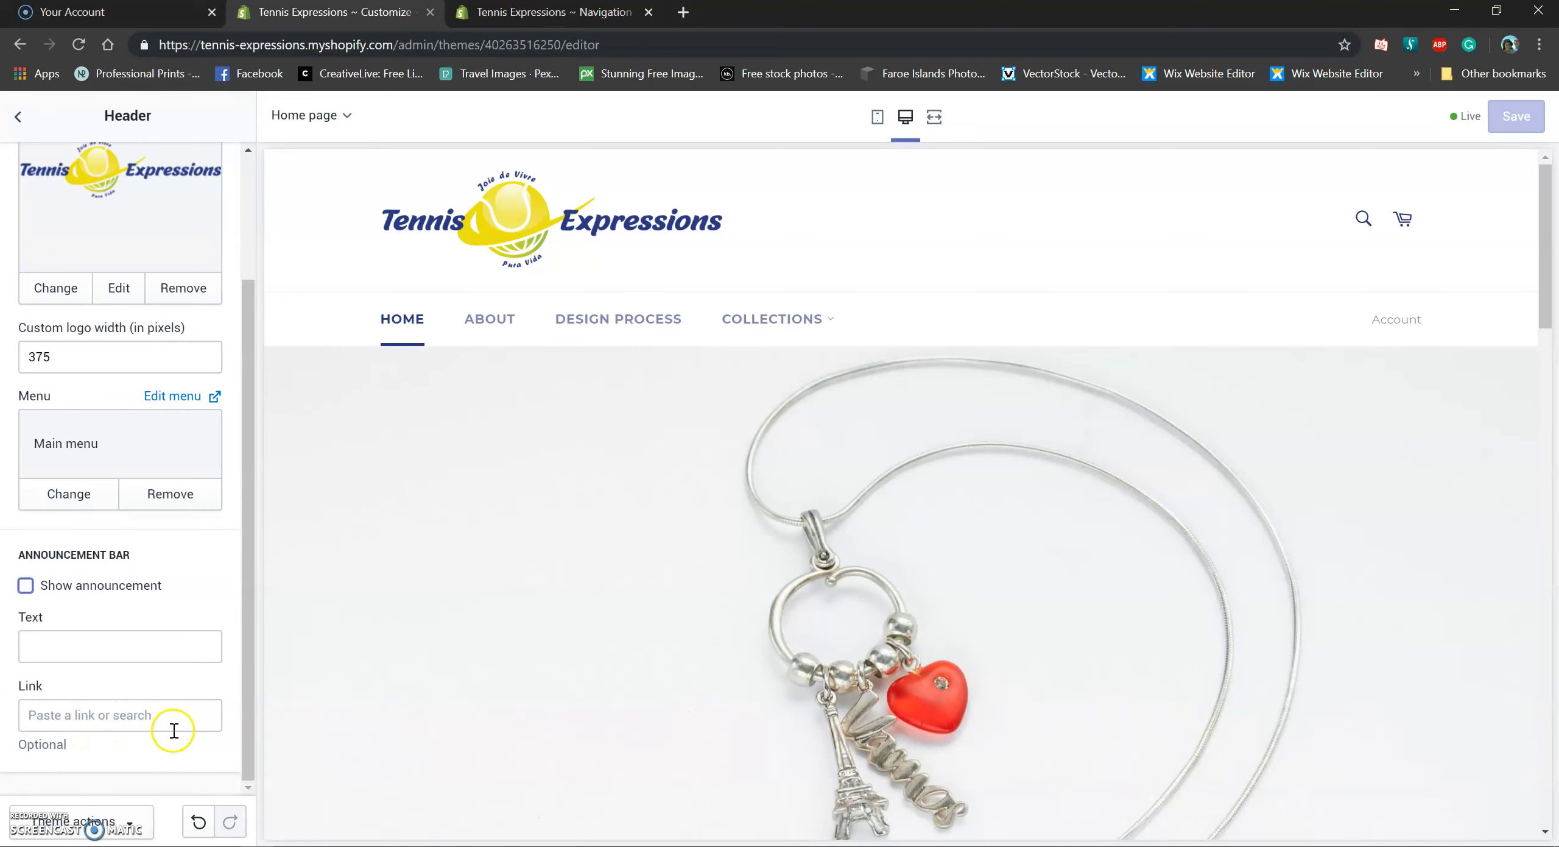
Step: Leave the Header settings and open the home page's Slideshow section
left_click(20, 118)
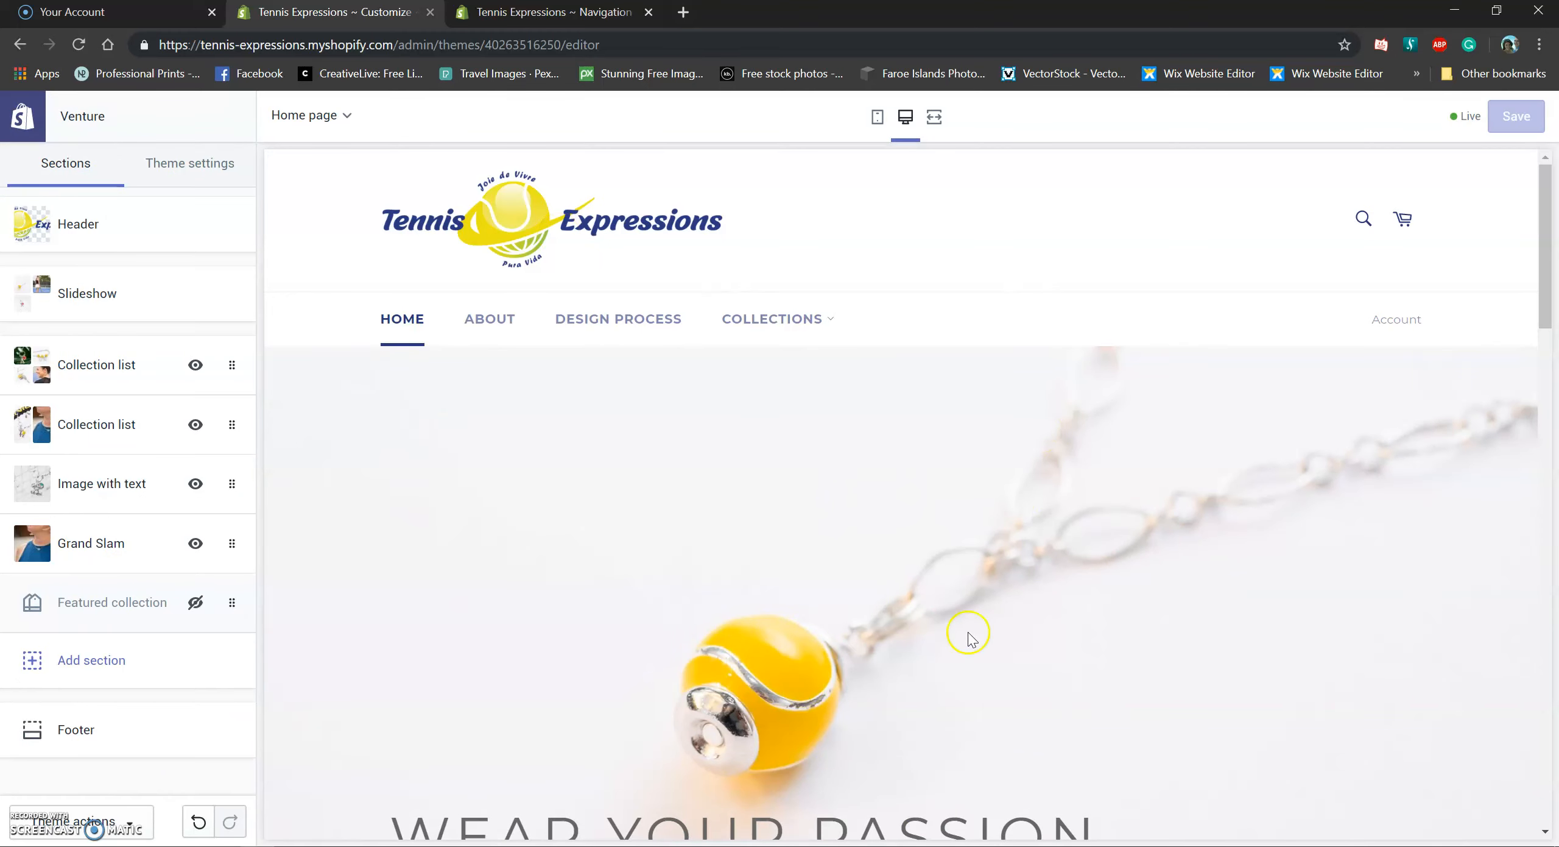
left_click(121, 296)
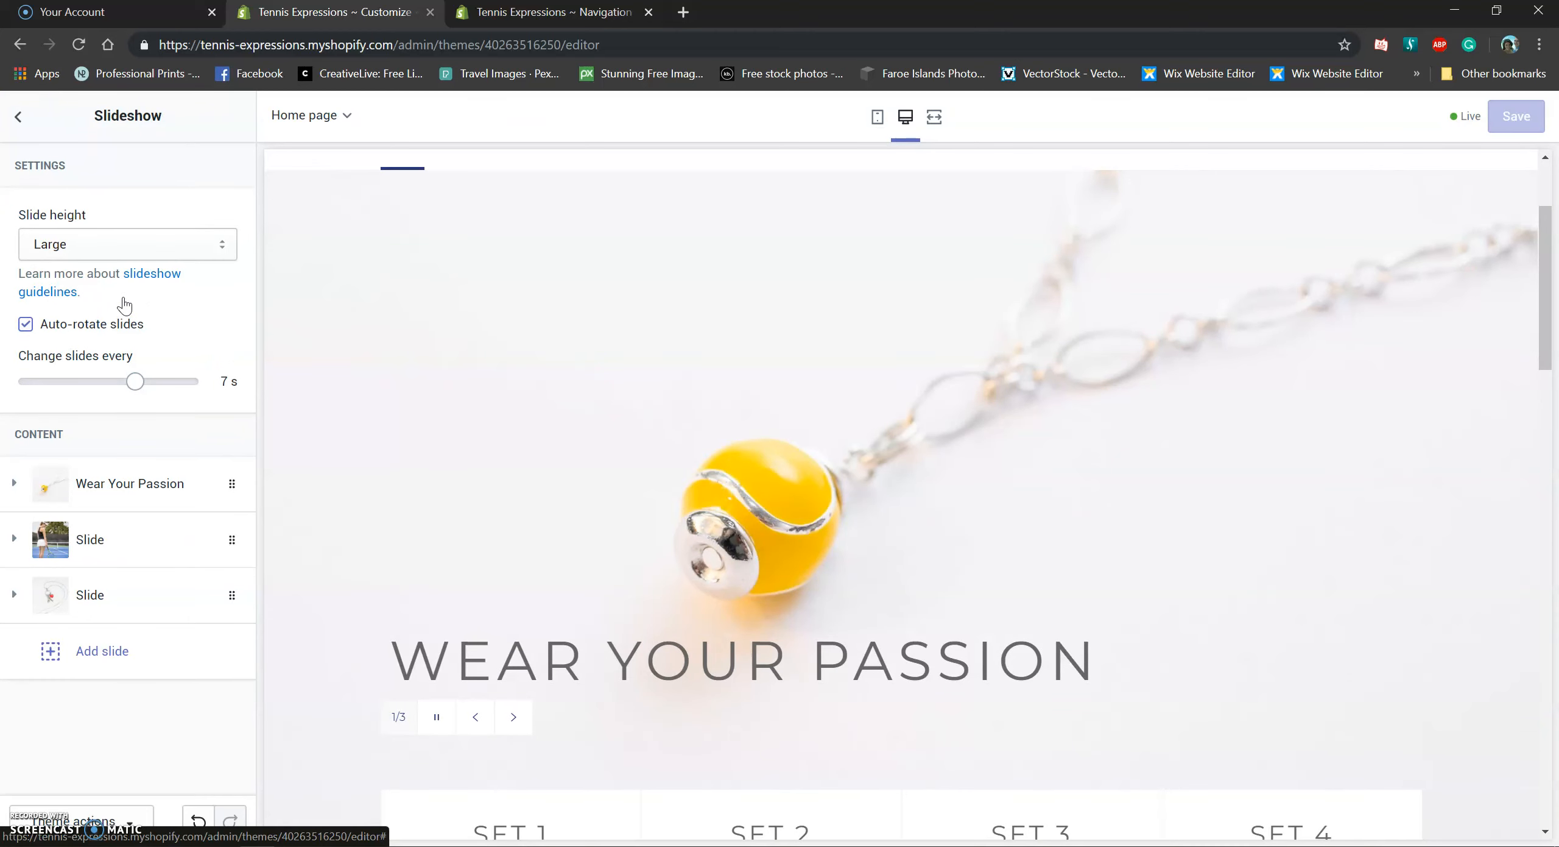
scroll(536, 426, "up", 3)
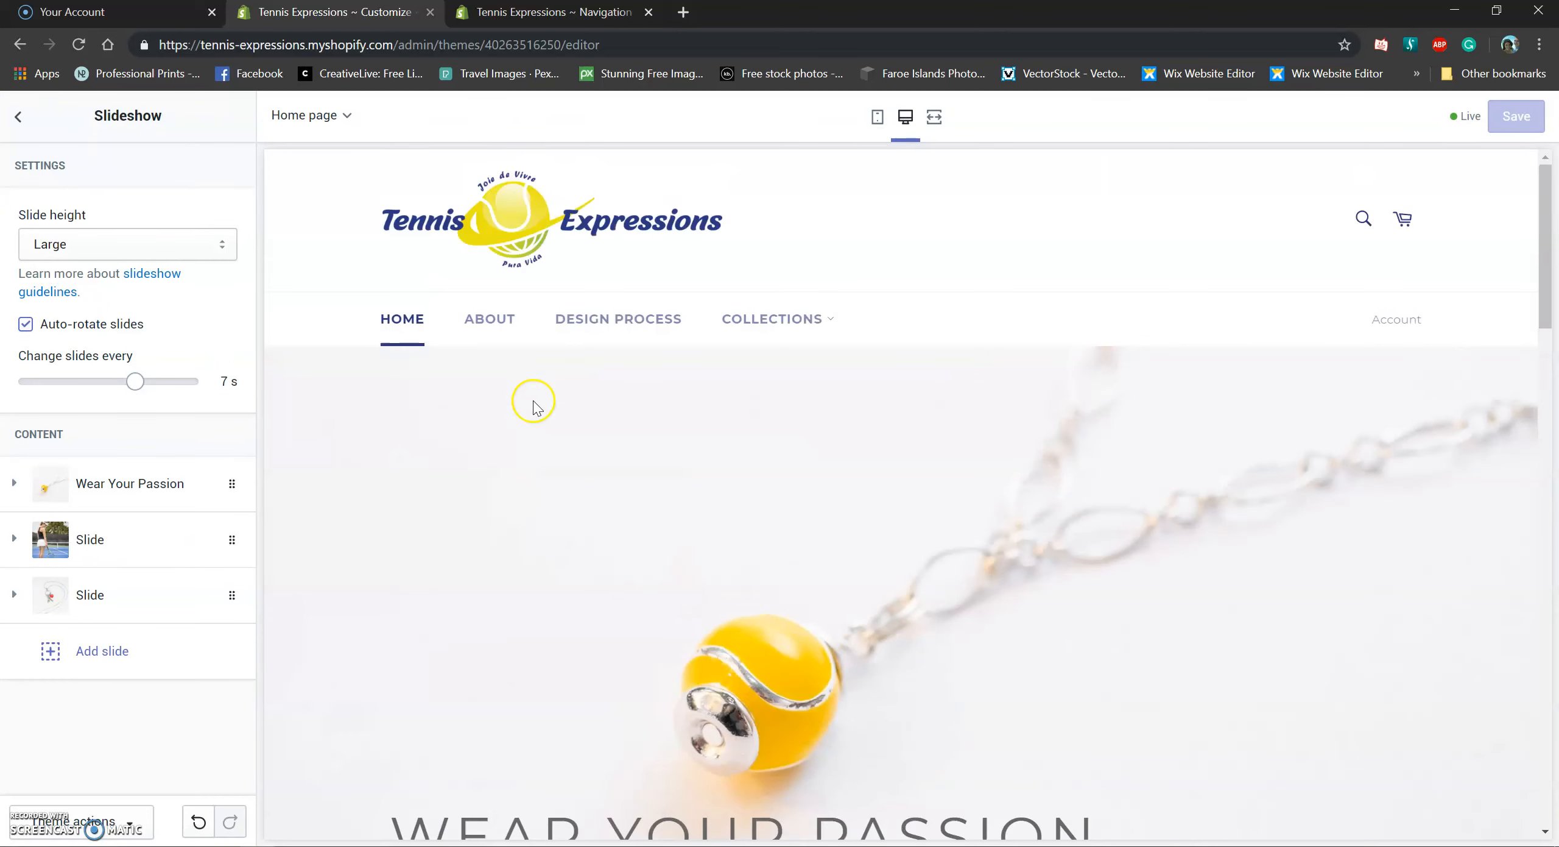
Step: Try the Small slide height for the slideshow and restore it to Large
left_click(210, 247)
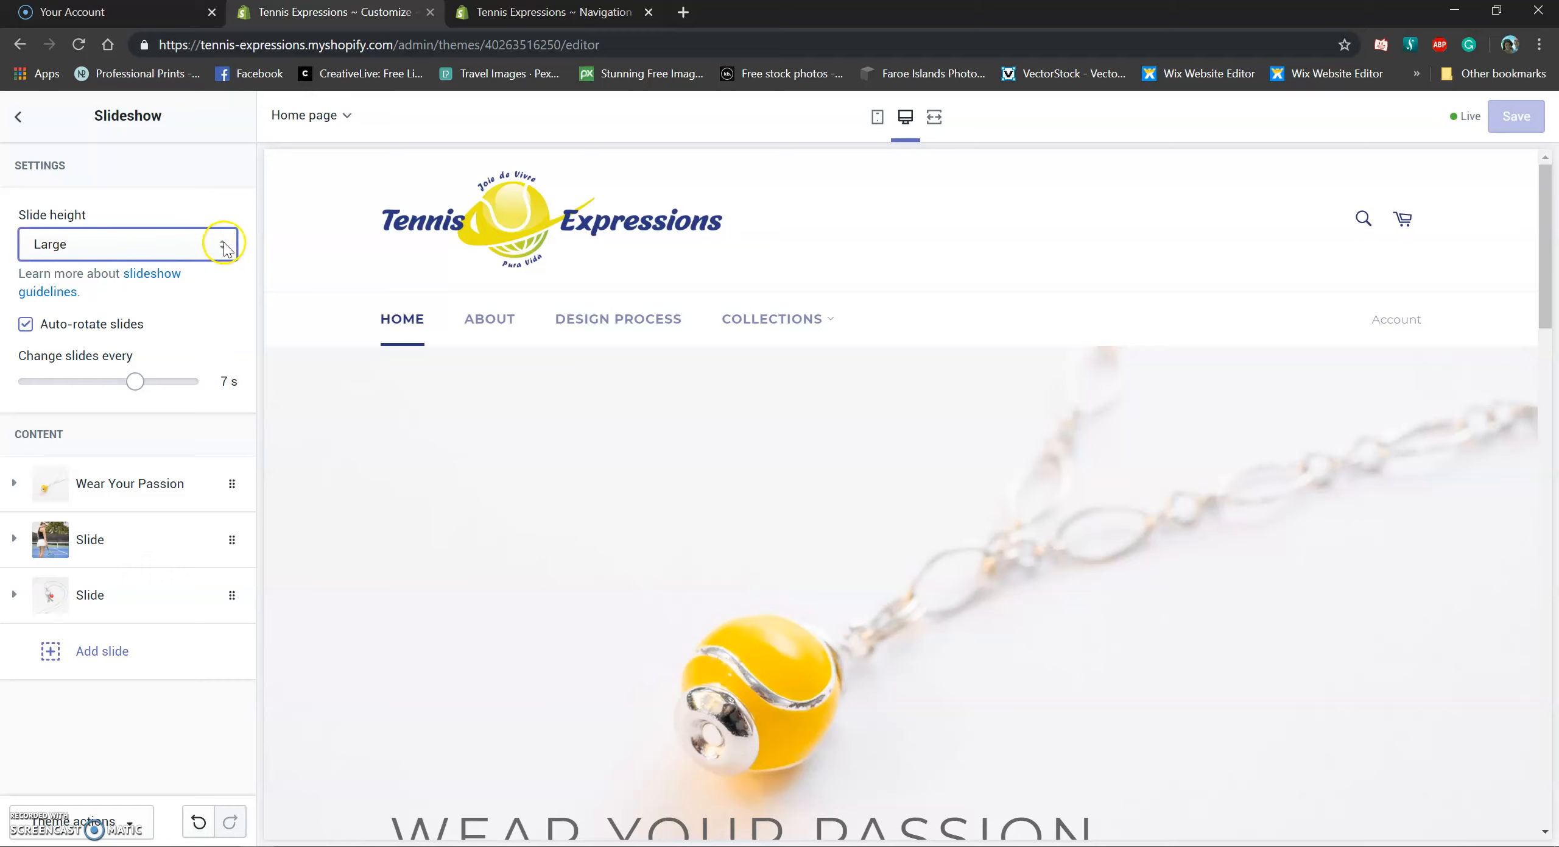
left_click(225, 245)
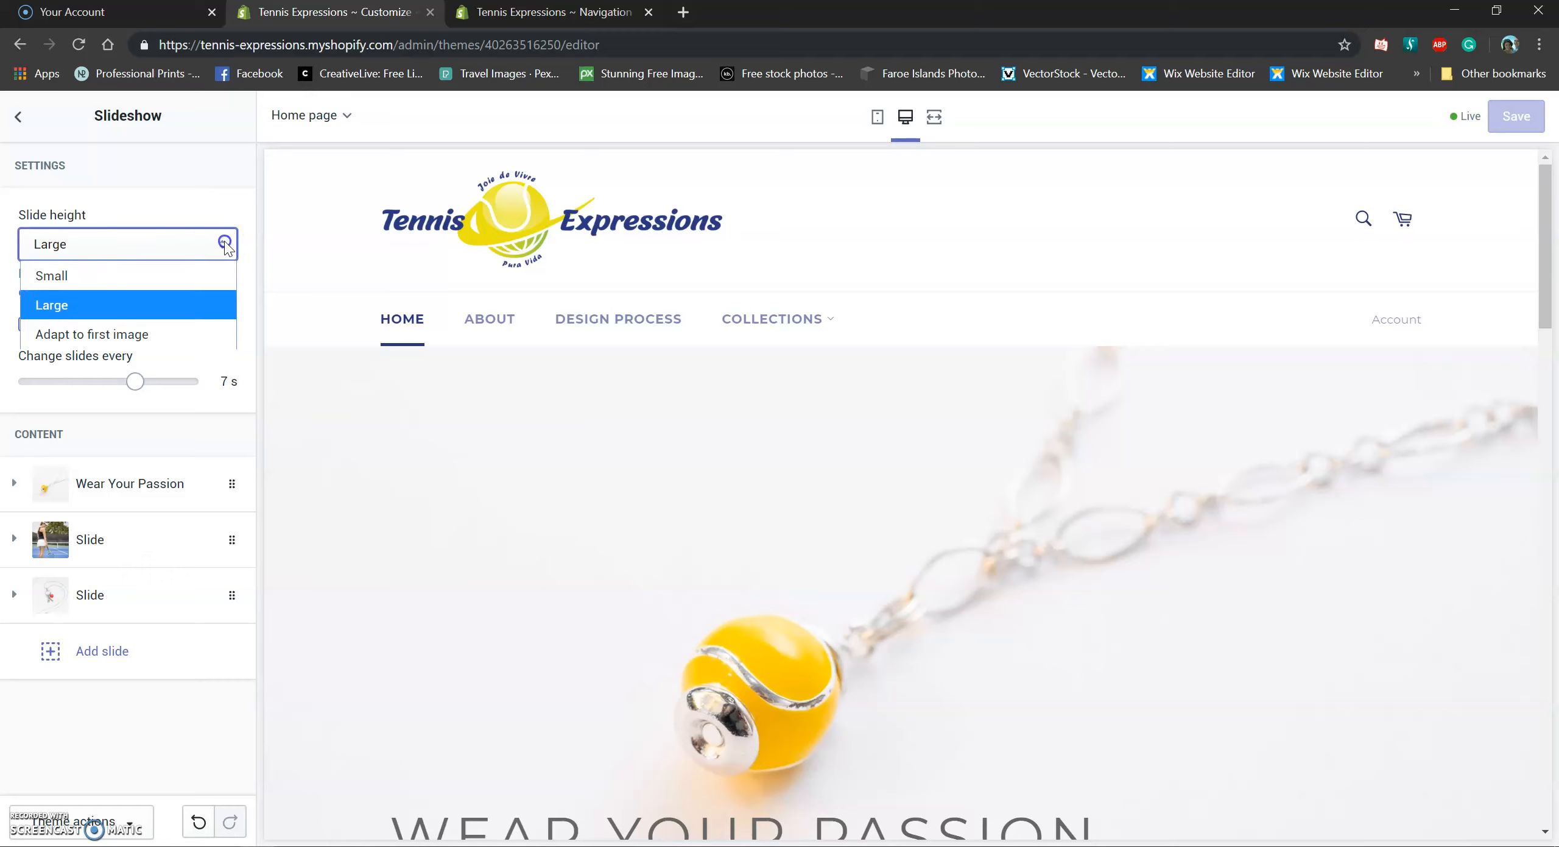
left_click(181, 287)
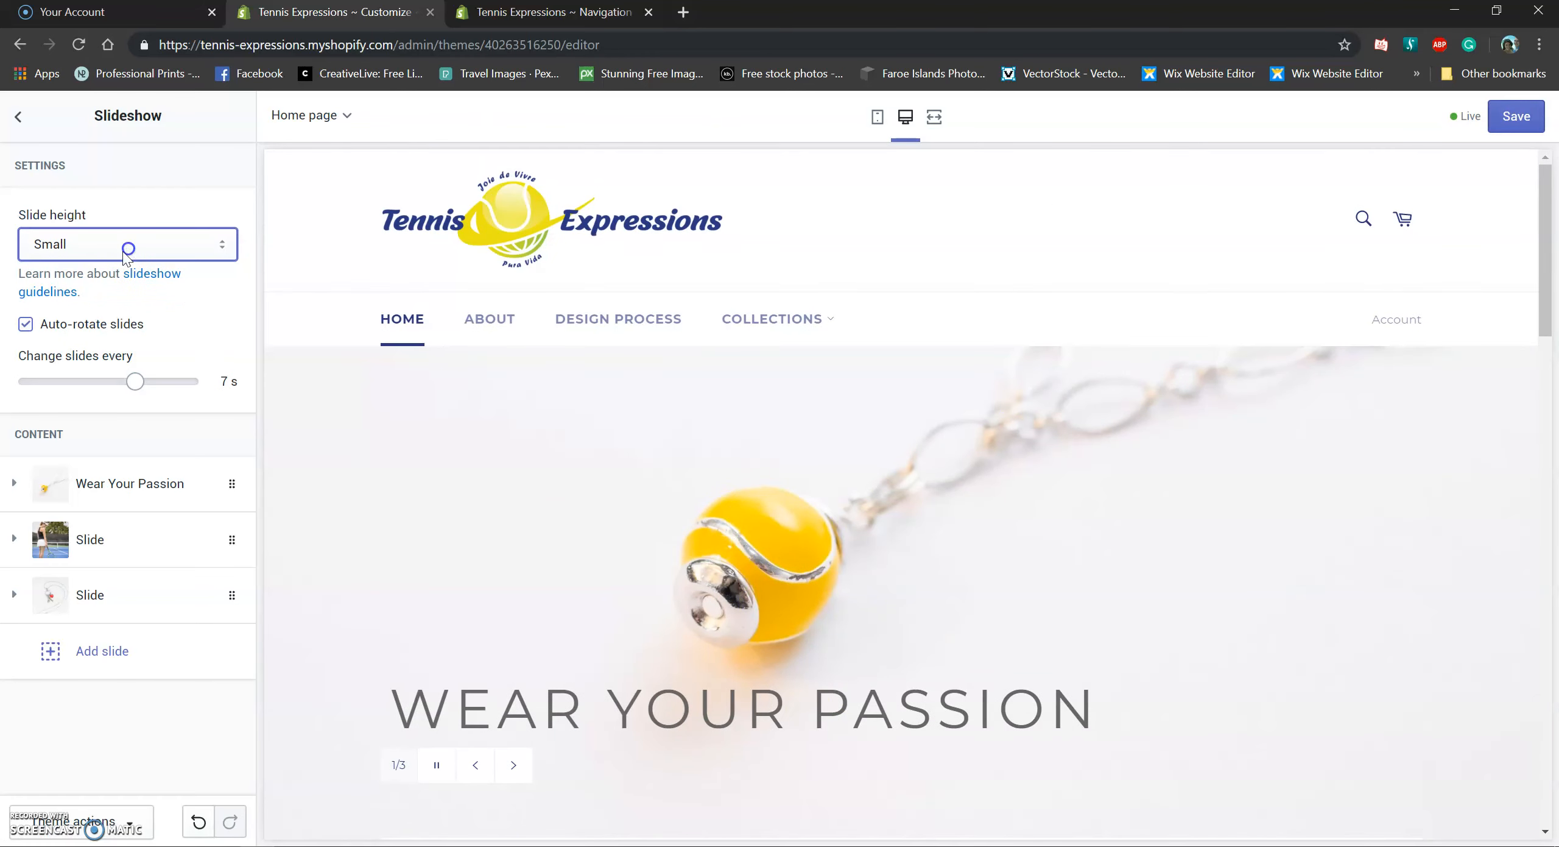
left_click(216, 244)
left_click(173, 303)
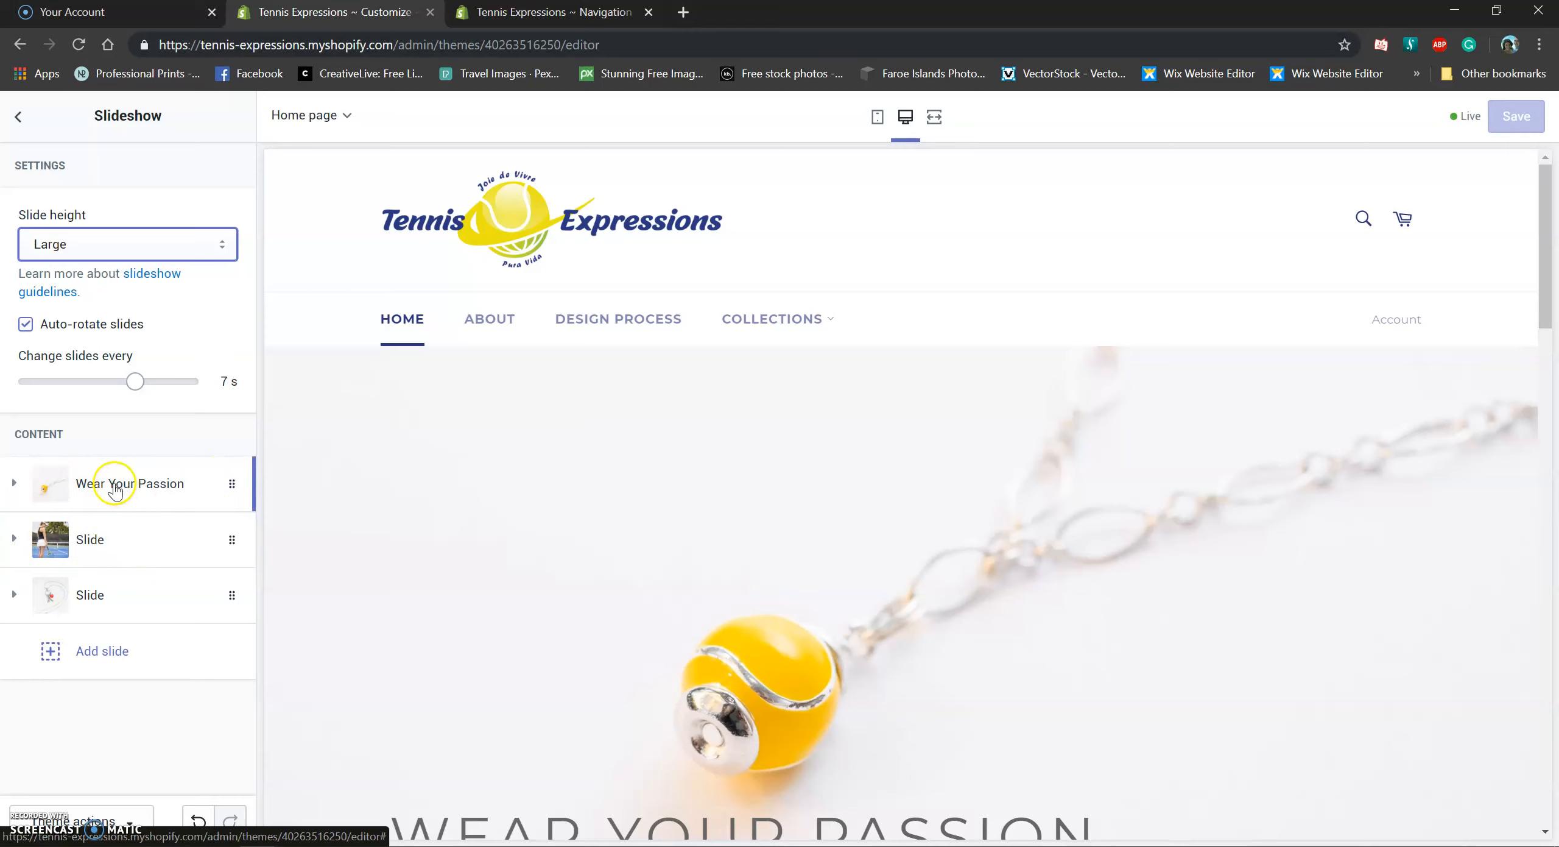
Step: Expand the Wear Your Passion slide and review its image, heading and button settings
scroll(609, 738, "down", 1)
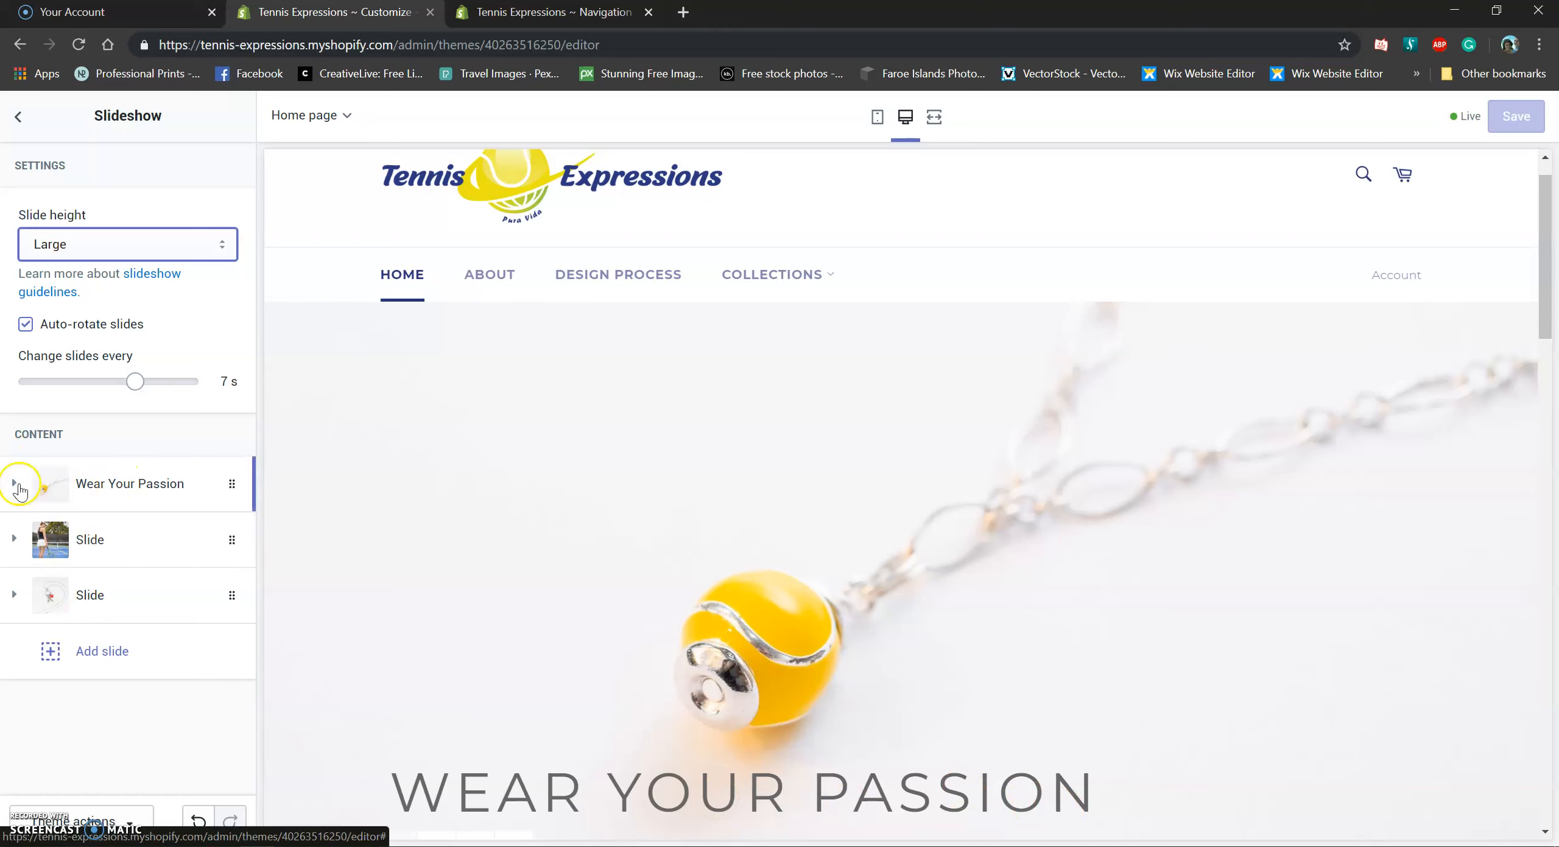
left_click(13, 485)
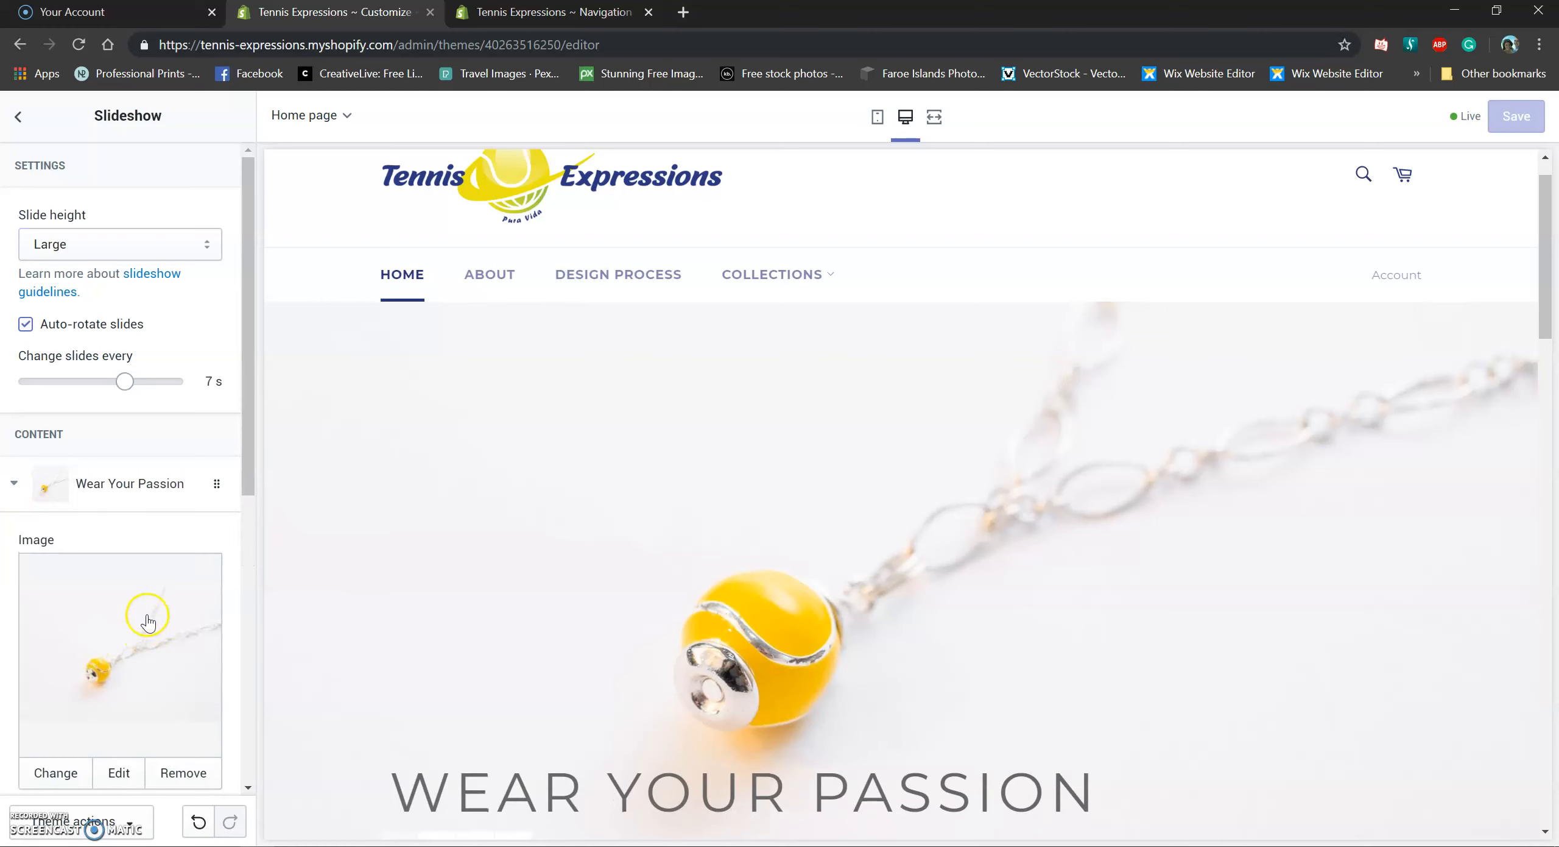
scroll(140, 610, "down", 1)
scroll(140, 610, "down", 2)
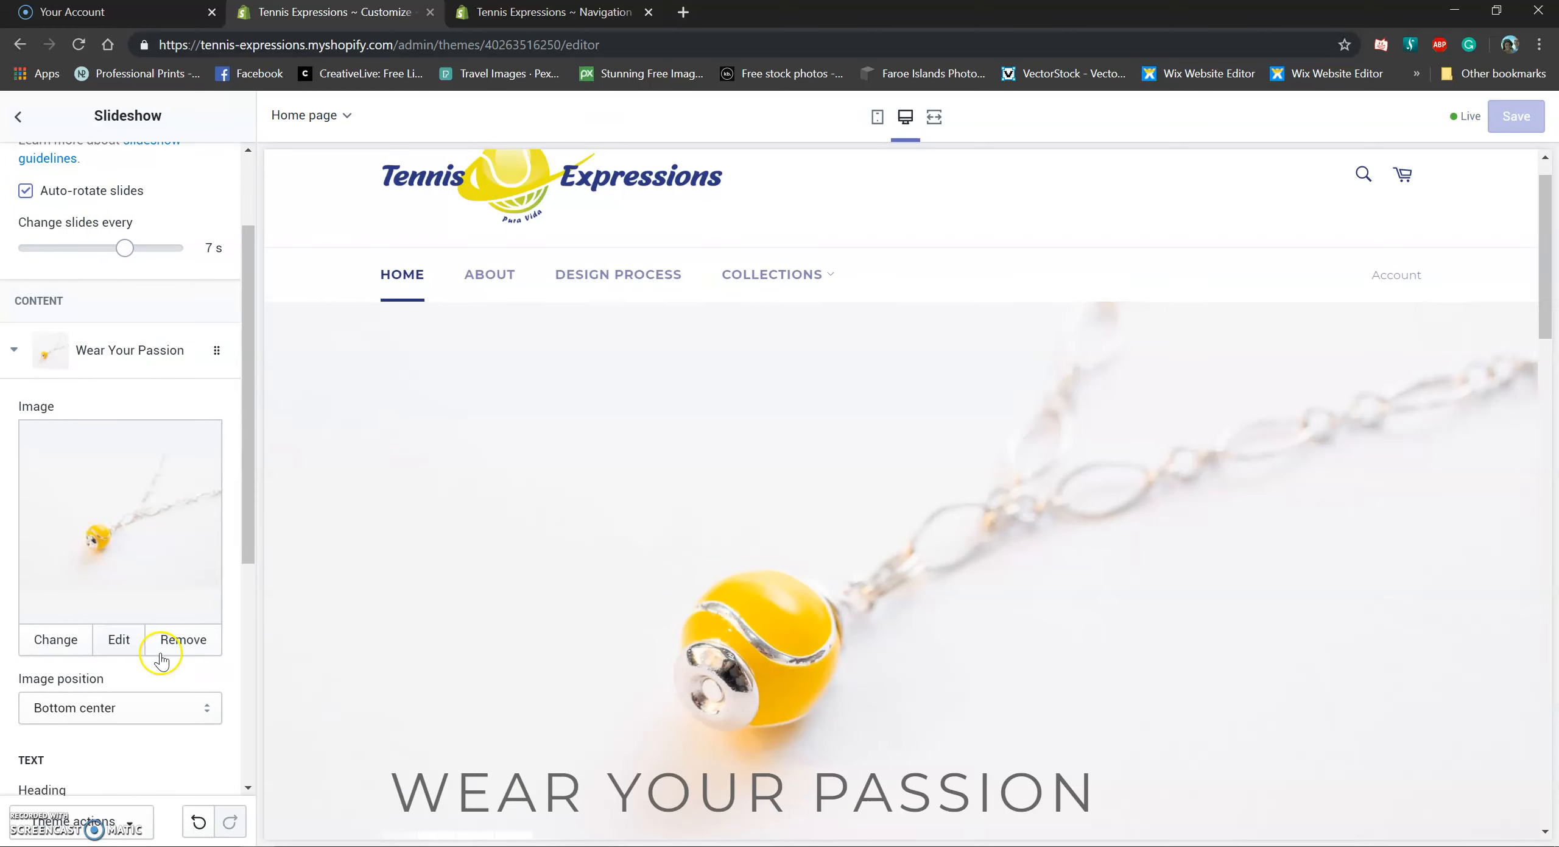
left_click_drag(244, 528, 231, 652)
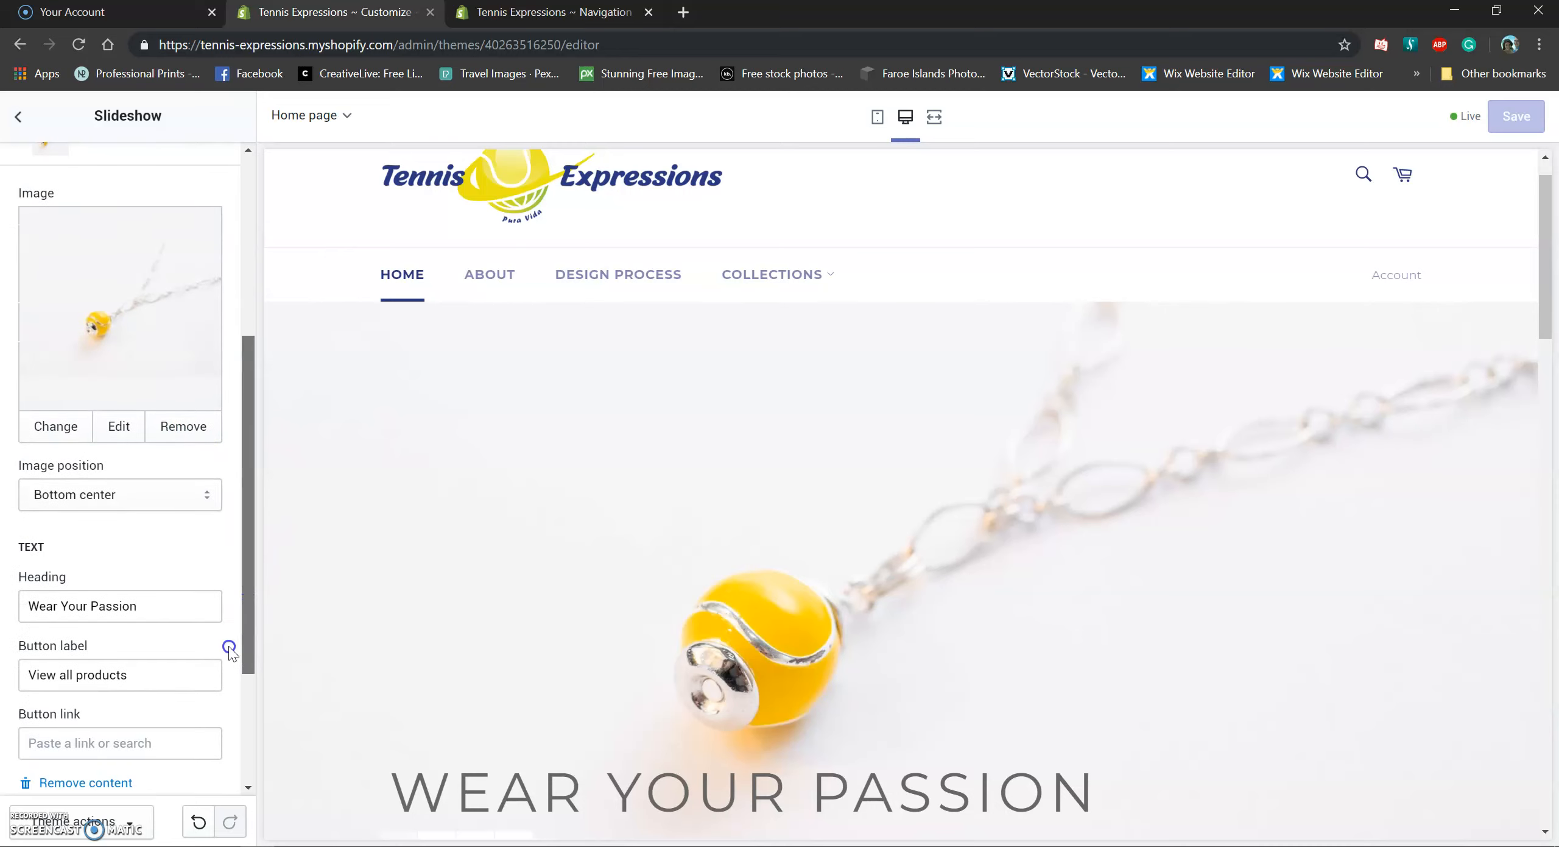
Step: Try the Top left and Middle center image positions for the Wear Your Passion slide and restore Bottom center
left_click(210, 494)
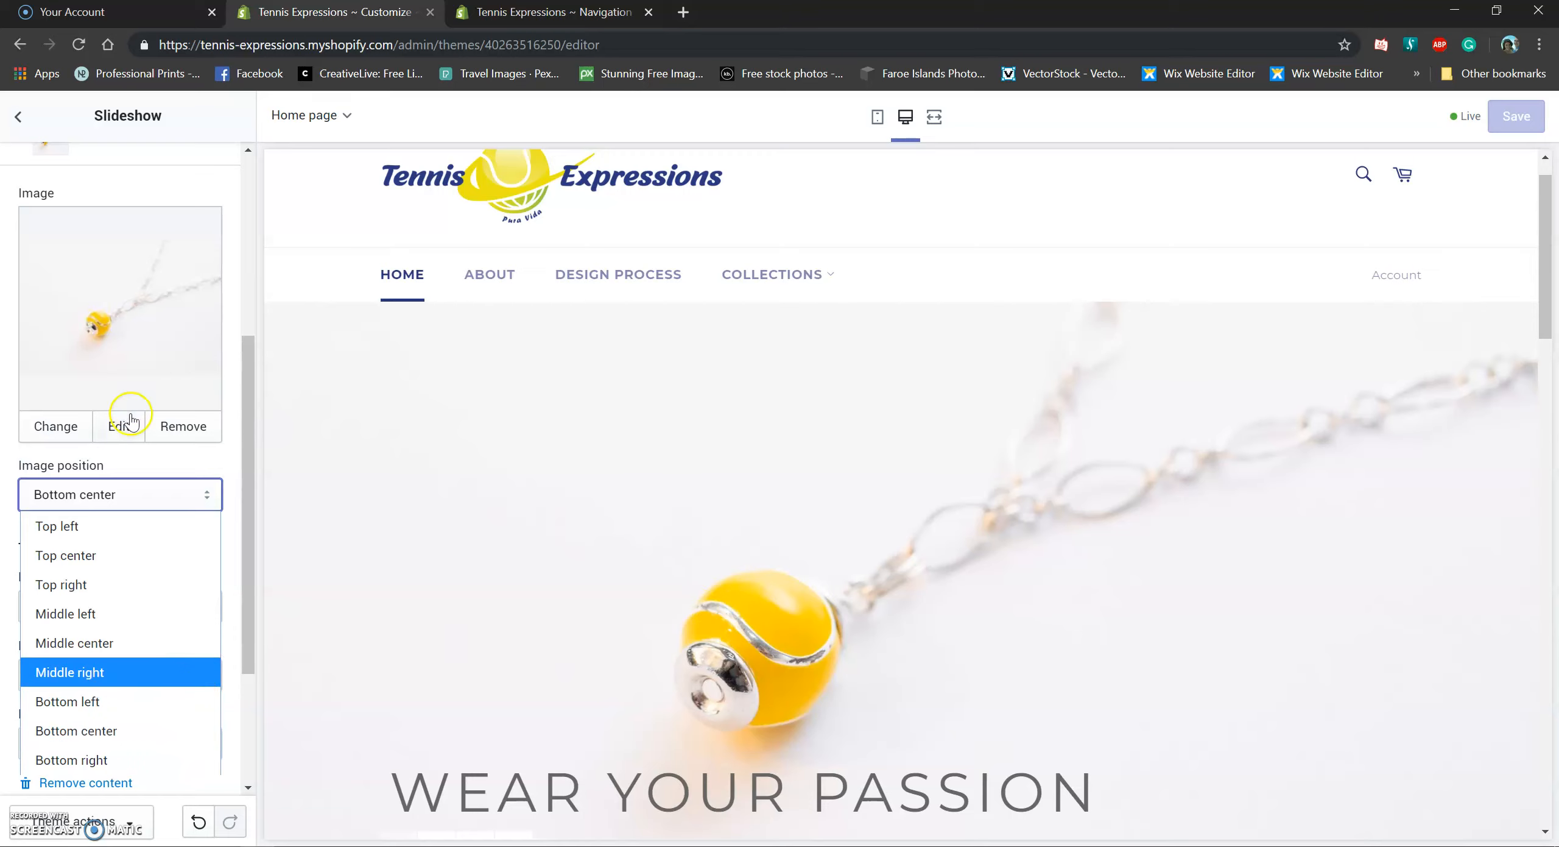
left_click(128, 525)
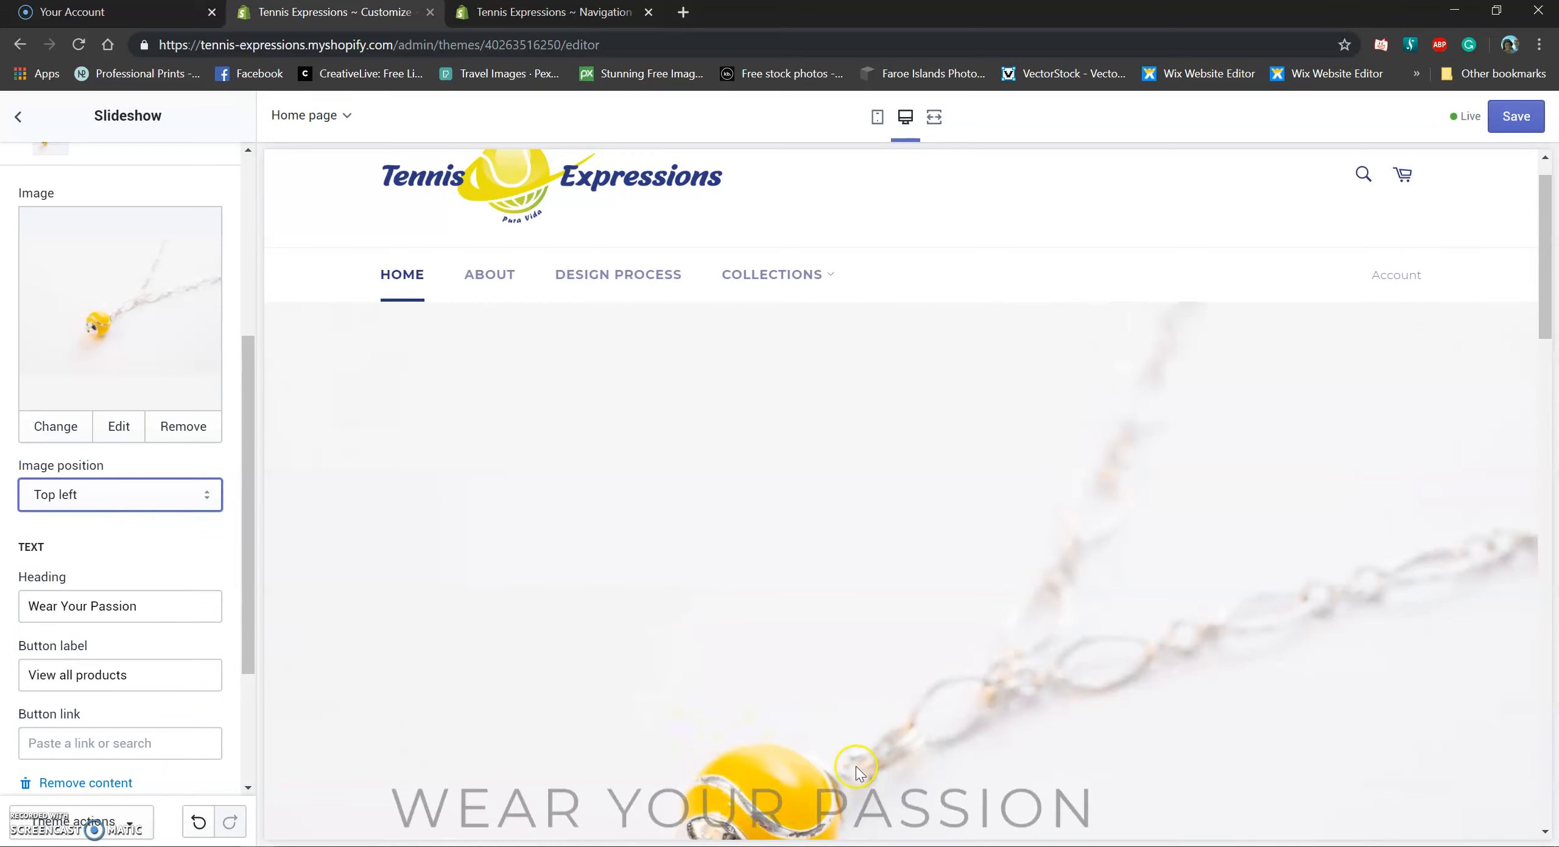
scroll(857, 766, "down", 2)
scroll(856, 767, "down", 1)
left_click(167, 492)
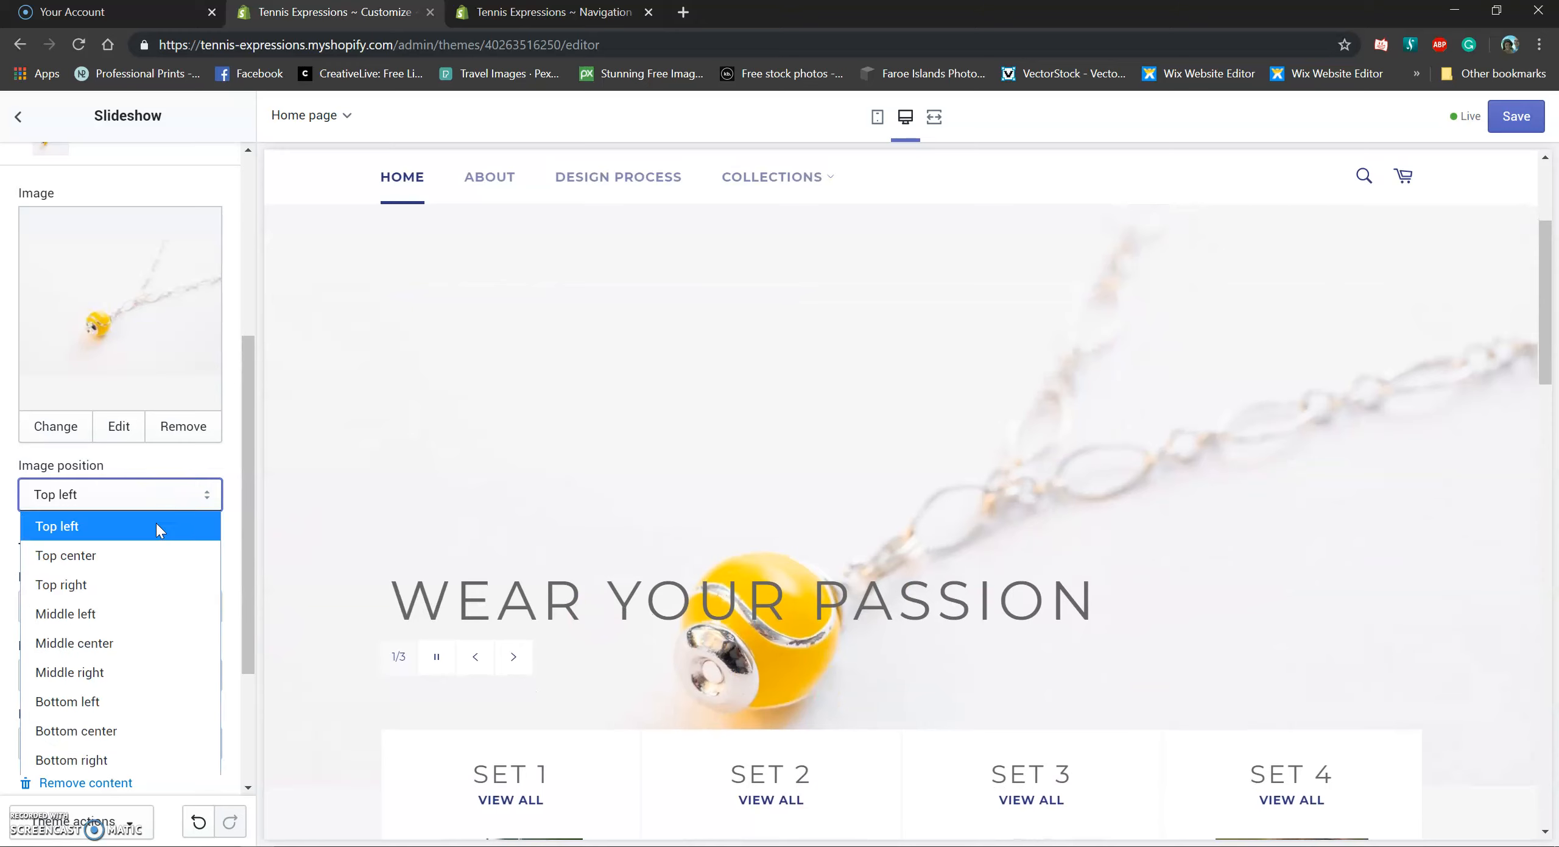
left_click(138, 643)
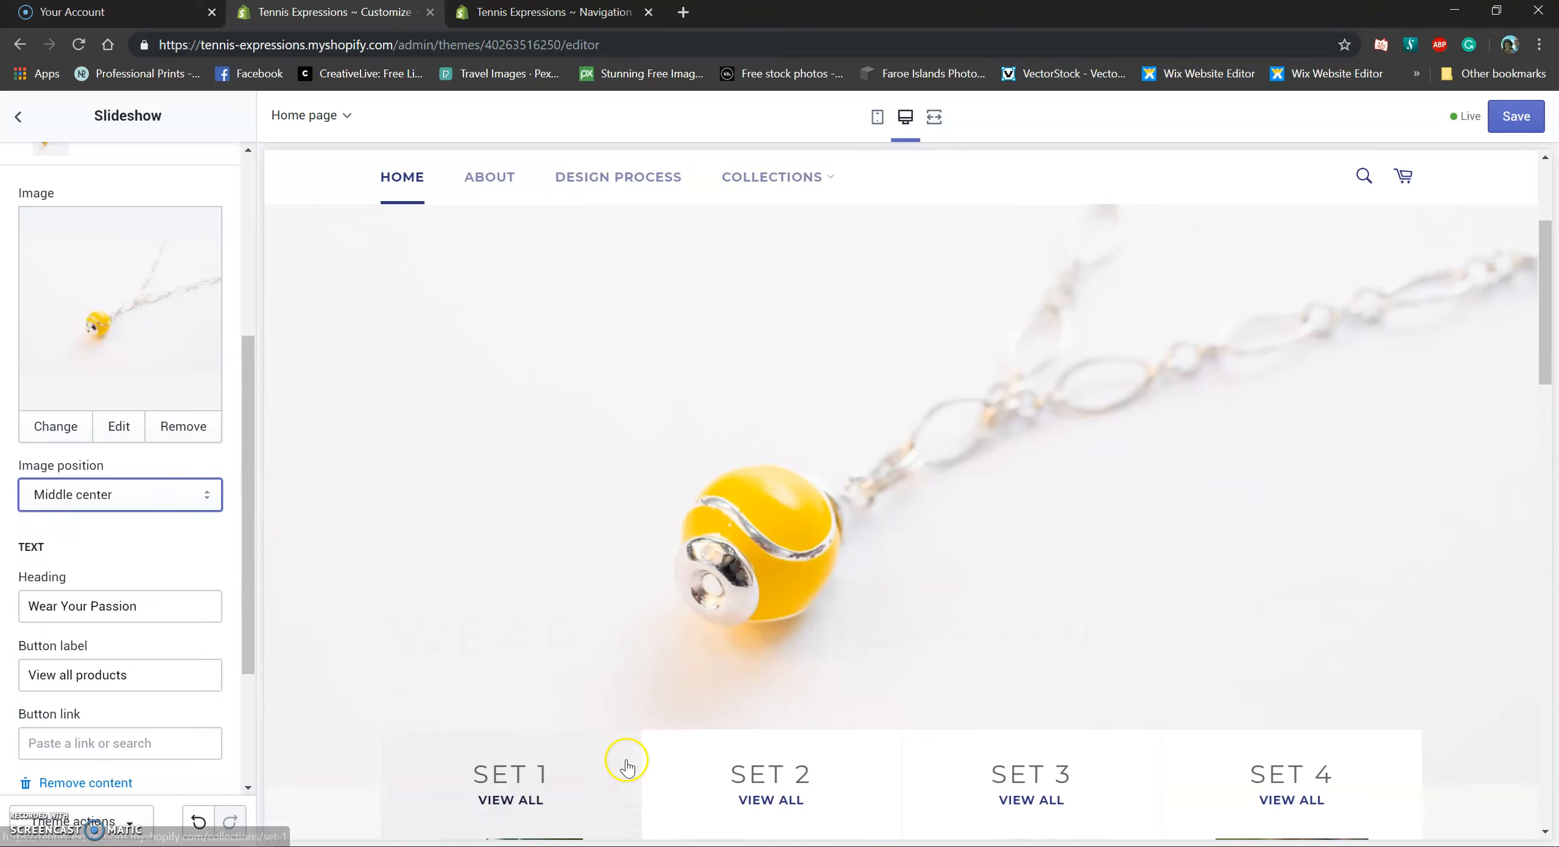
scroll(628, 759, "up", 3)
scroll(609, 735, "down", 2)
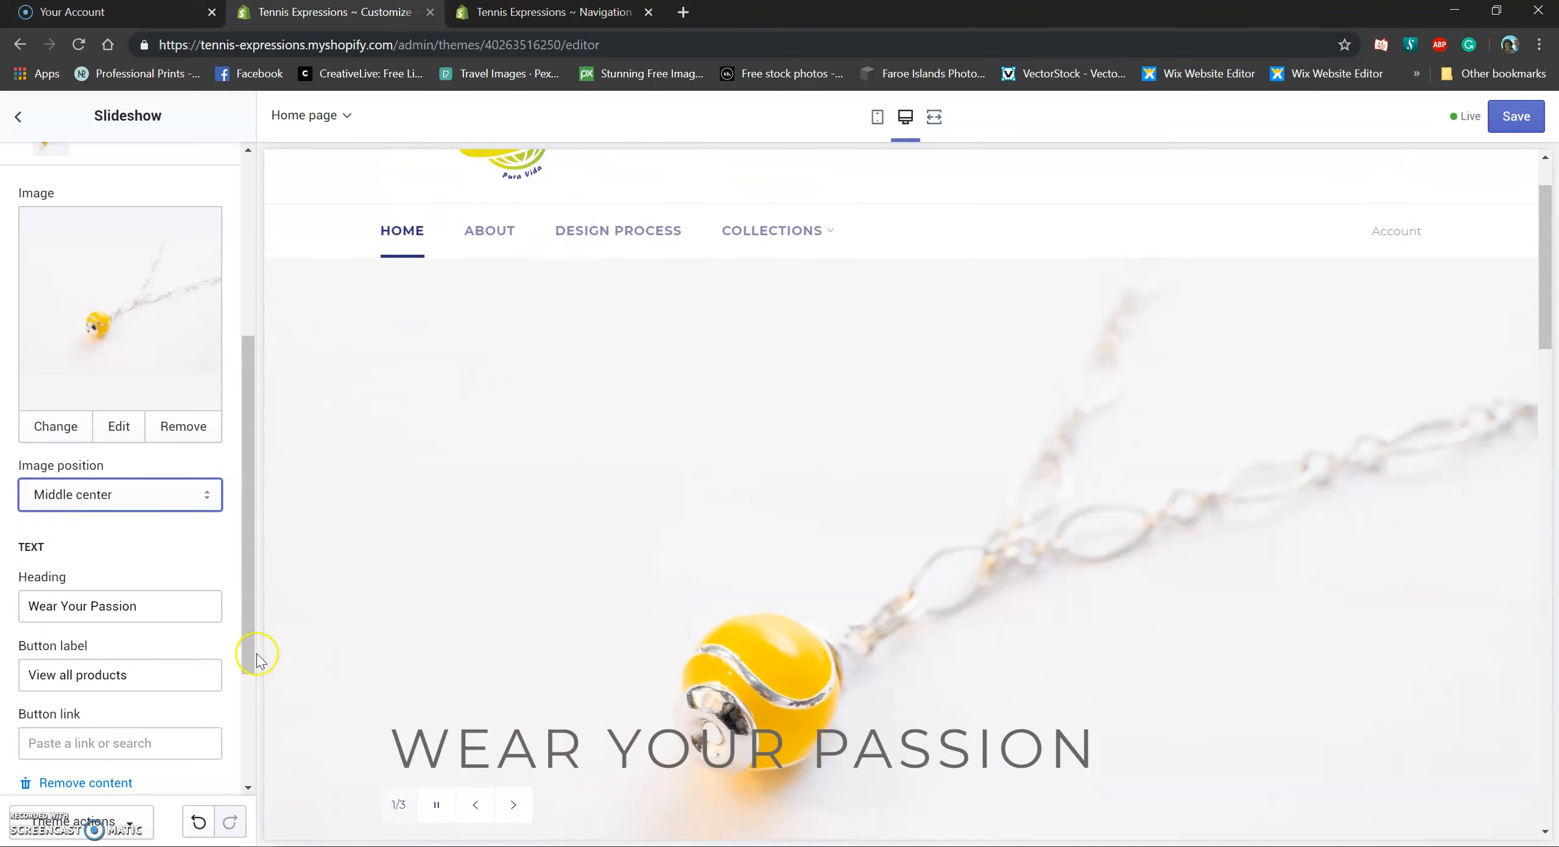
left_click(173, 494)
left_click(128, 731)
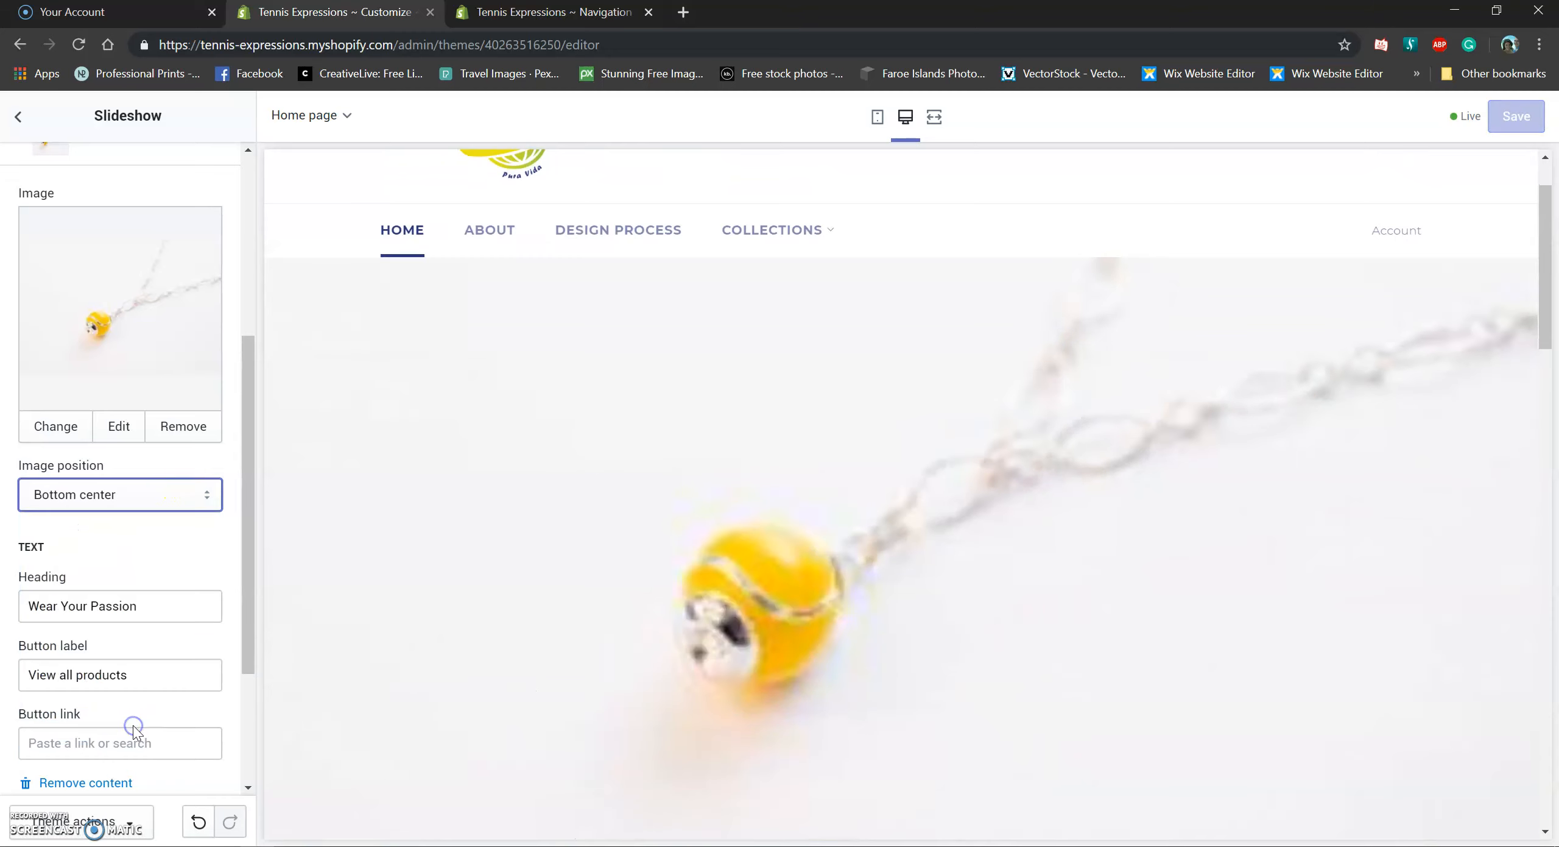
Step: Preview the slideshow in the mobile layout, return to the desktop layout, and examine the slide's heading field
left_click(876, 117)
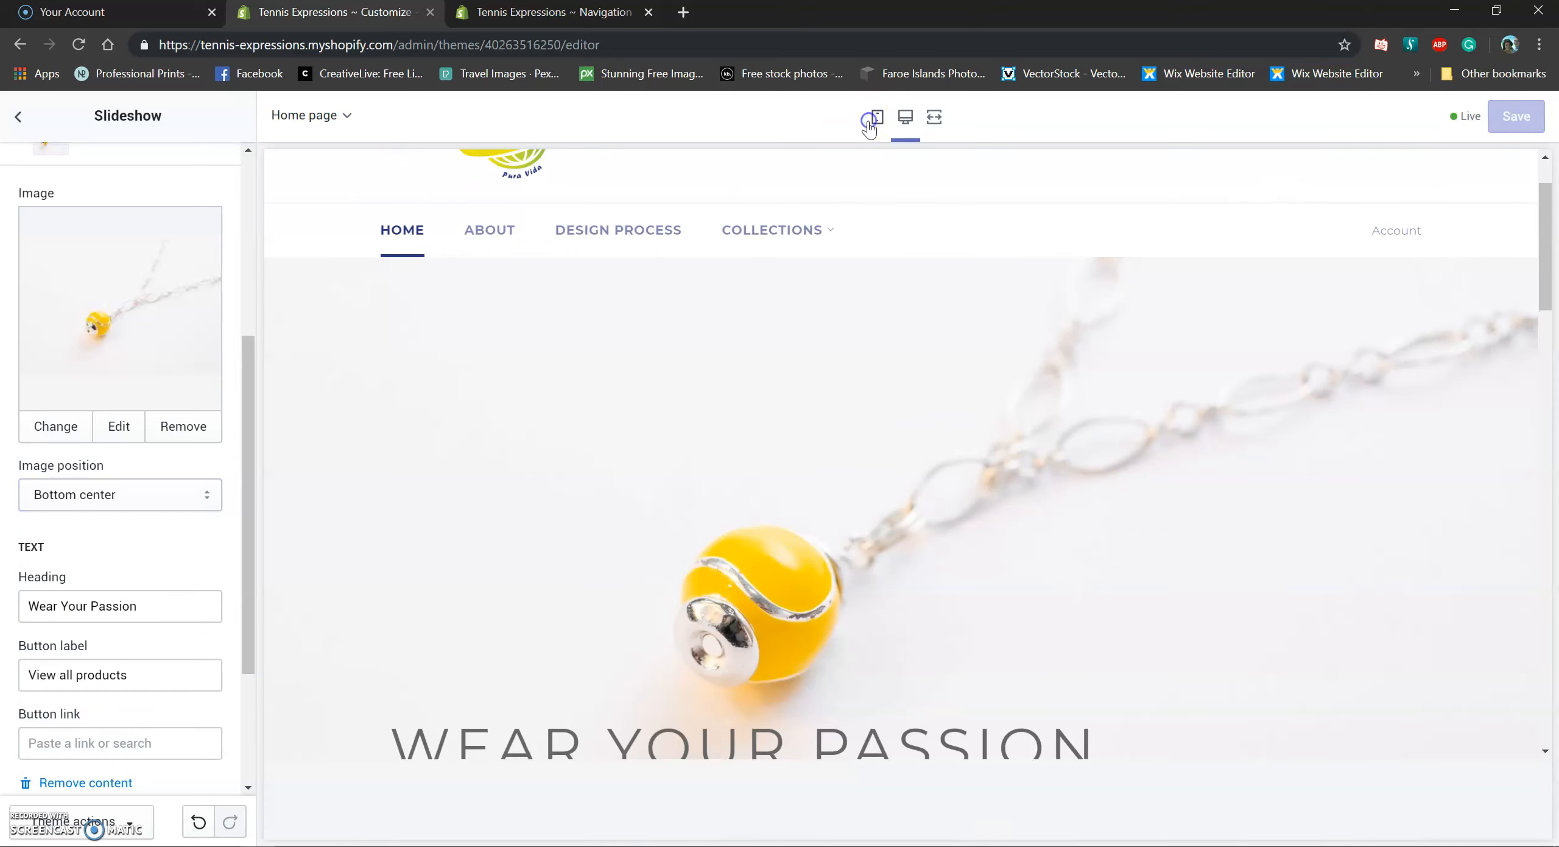
left_click(907, 119)
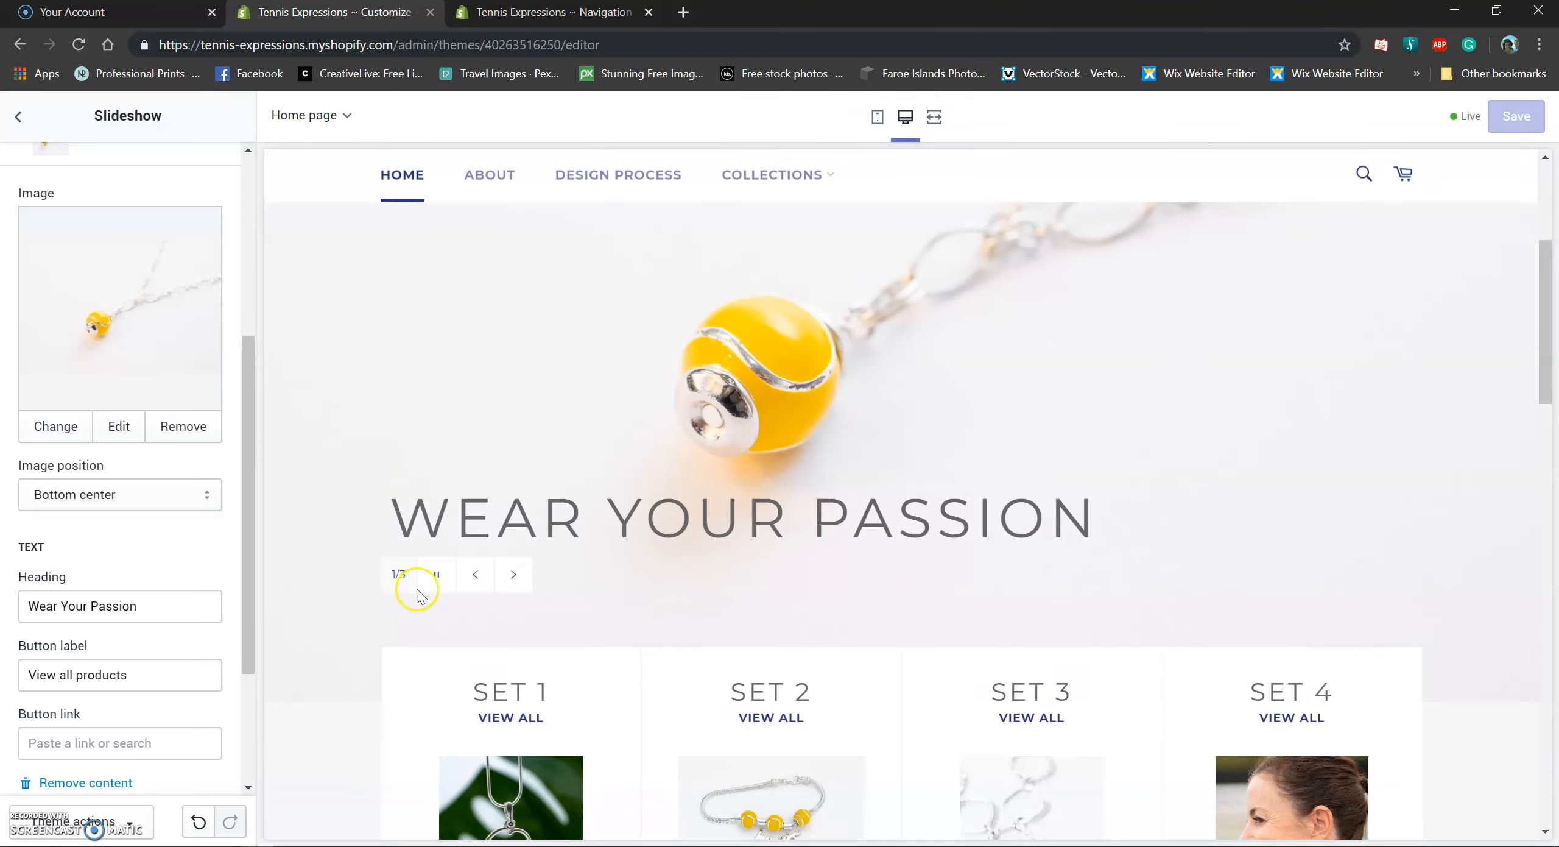
left_click(161, 620)
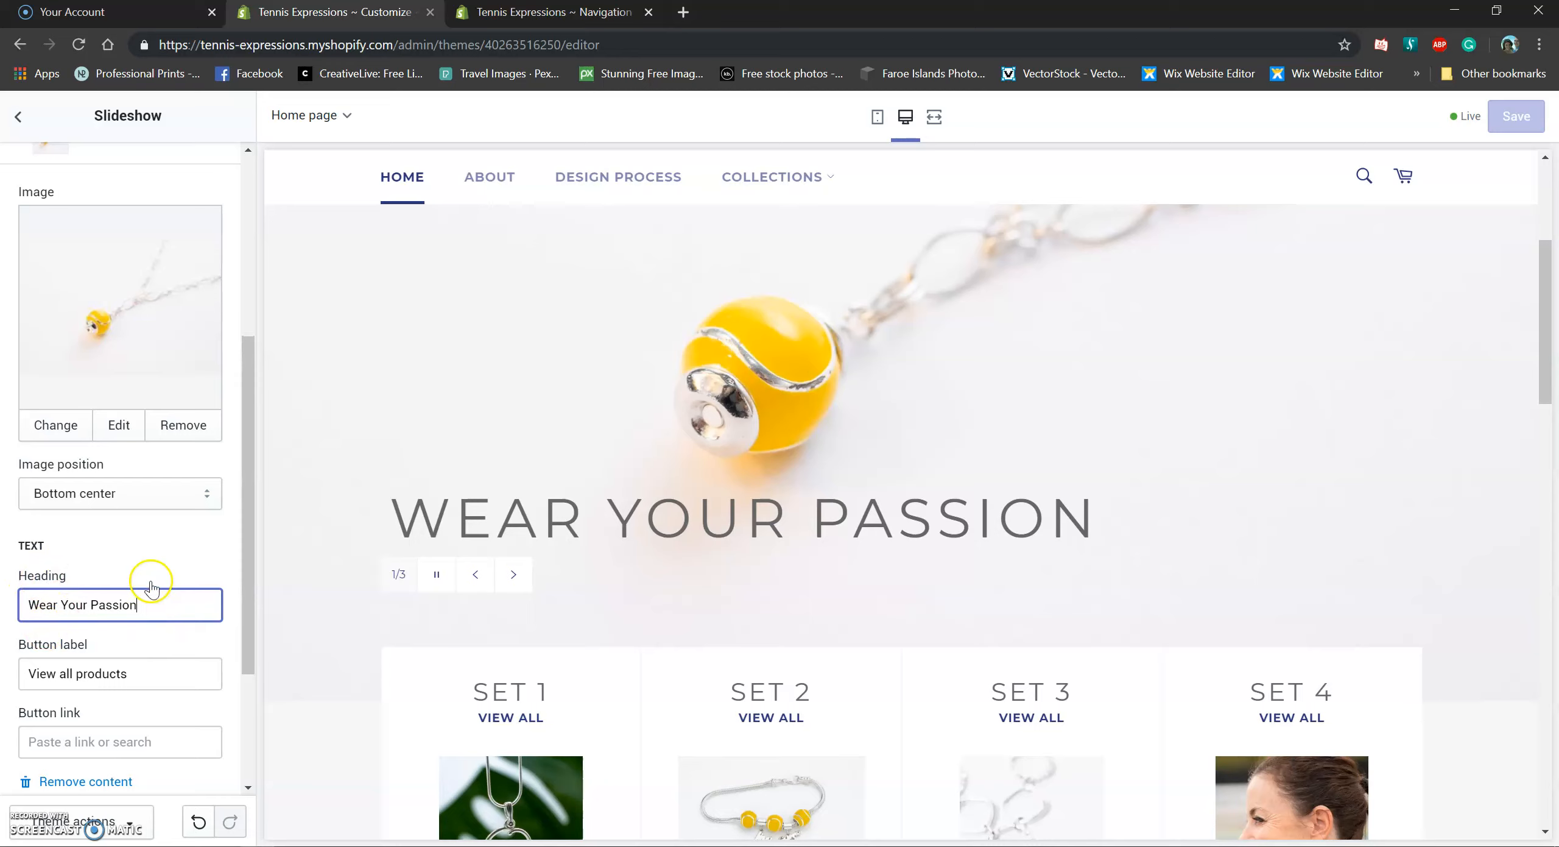
scroll(152, 586, "down", 1)
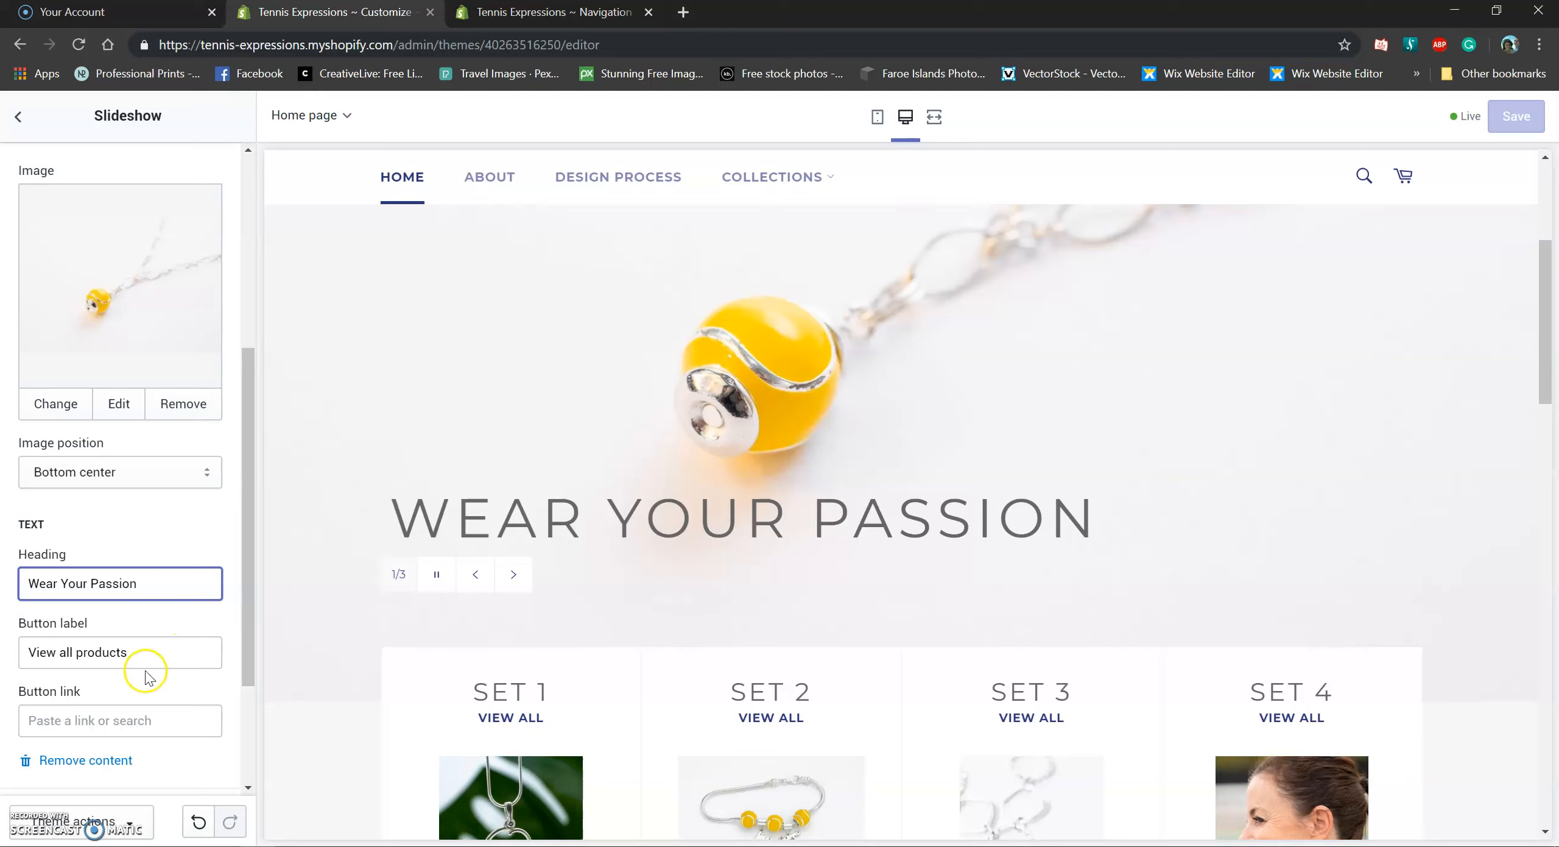
Step: Try linking the slide's View all products button to the 2 Grand Slam Bracelet product and remove the link again
scroll(146, 676, "down", 1)
left_click(160, 563)
left_click(166, 642)
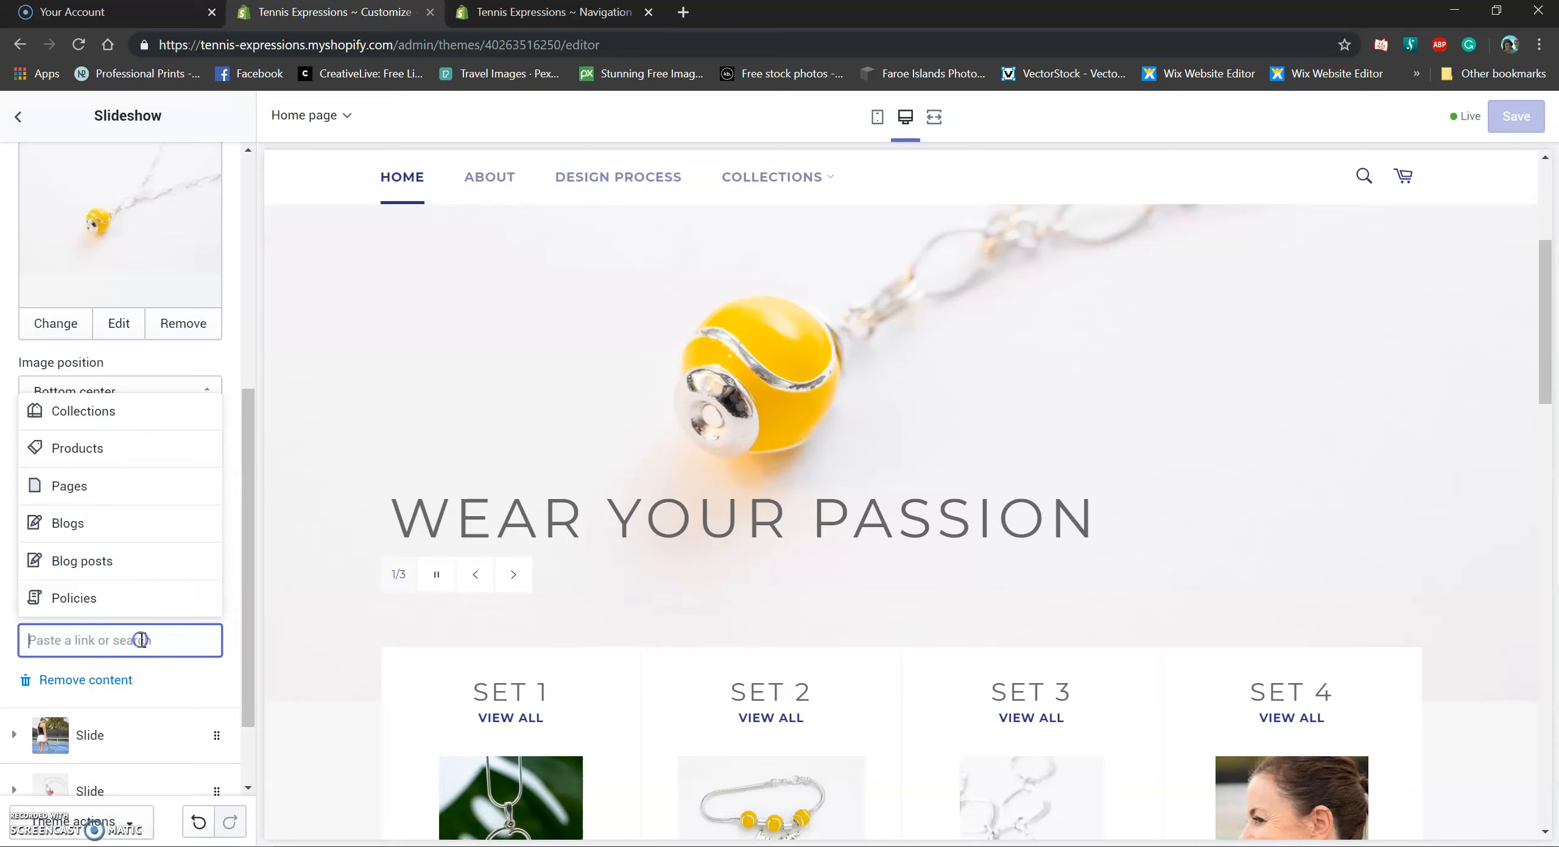
left_click(225, 599)
left_click(95, 639)
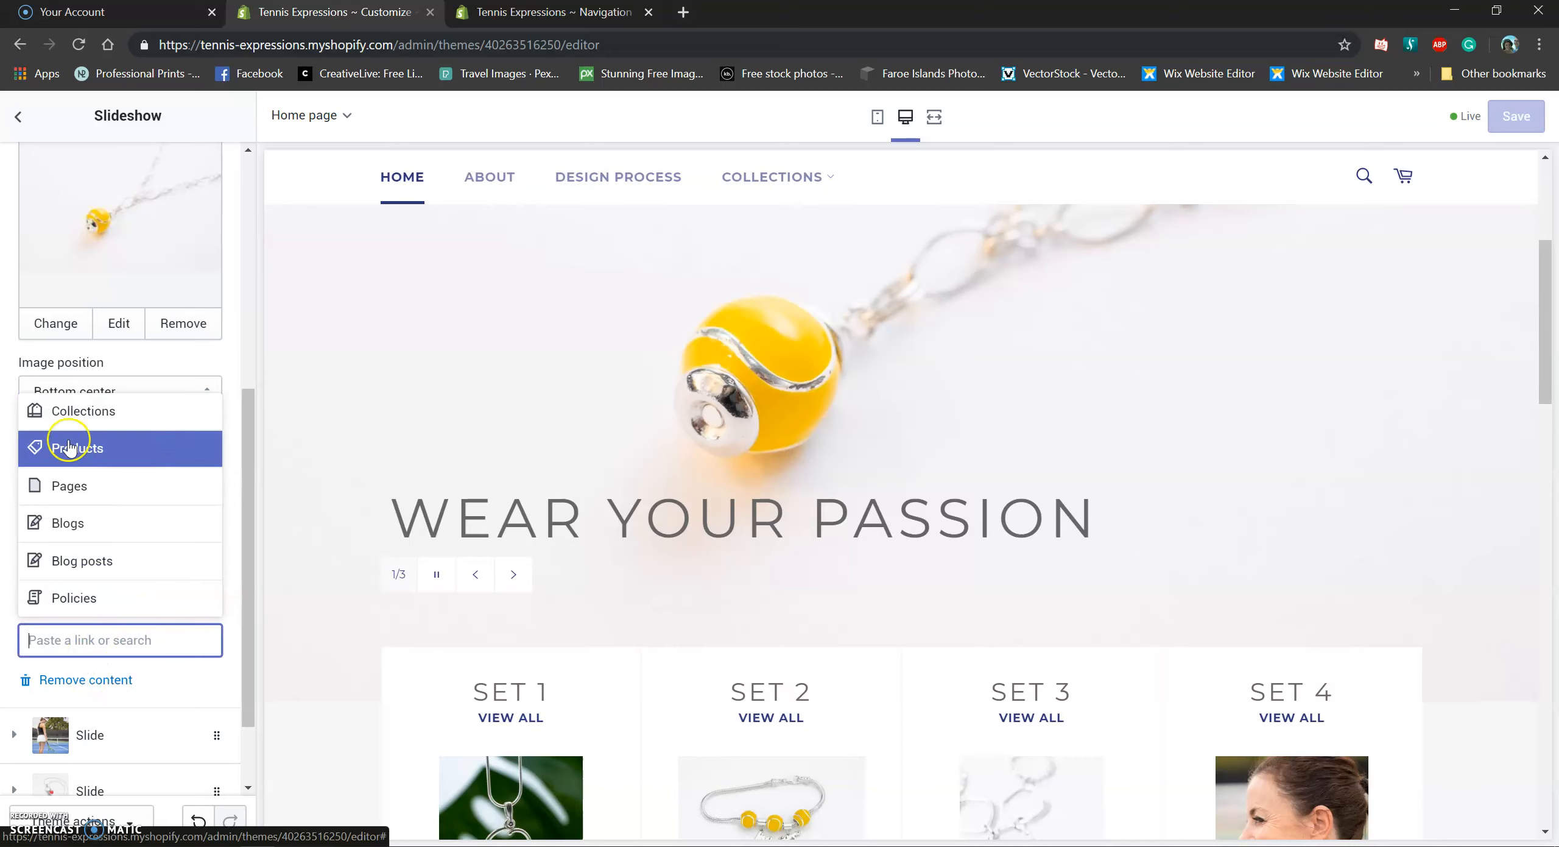
left_click(66, 449)
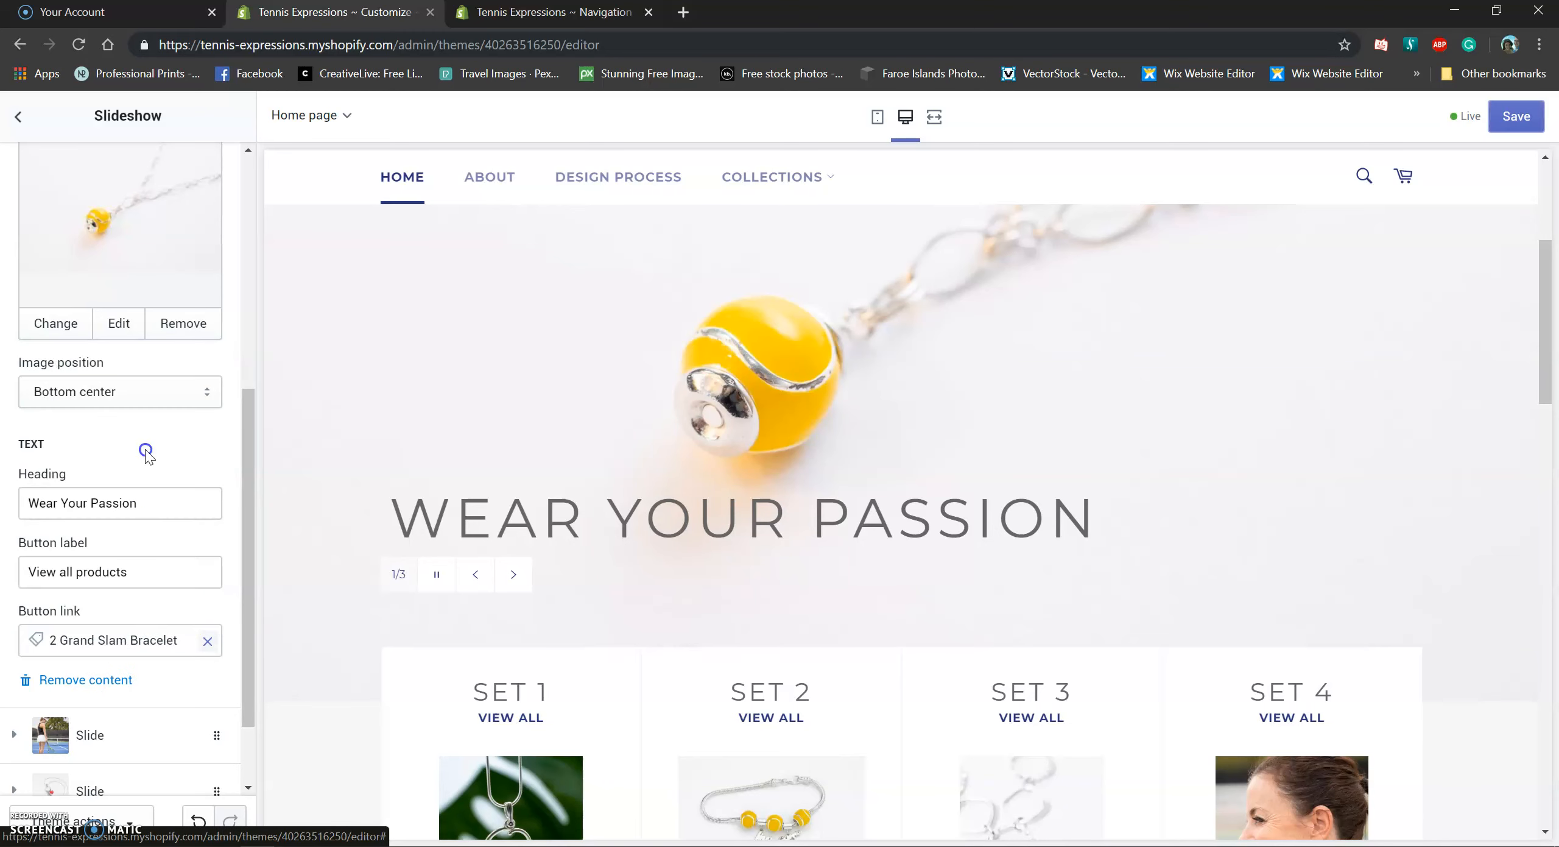
left_click(160, 469)
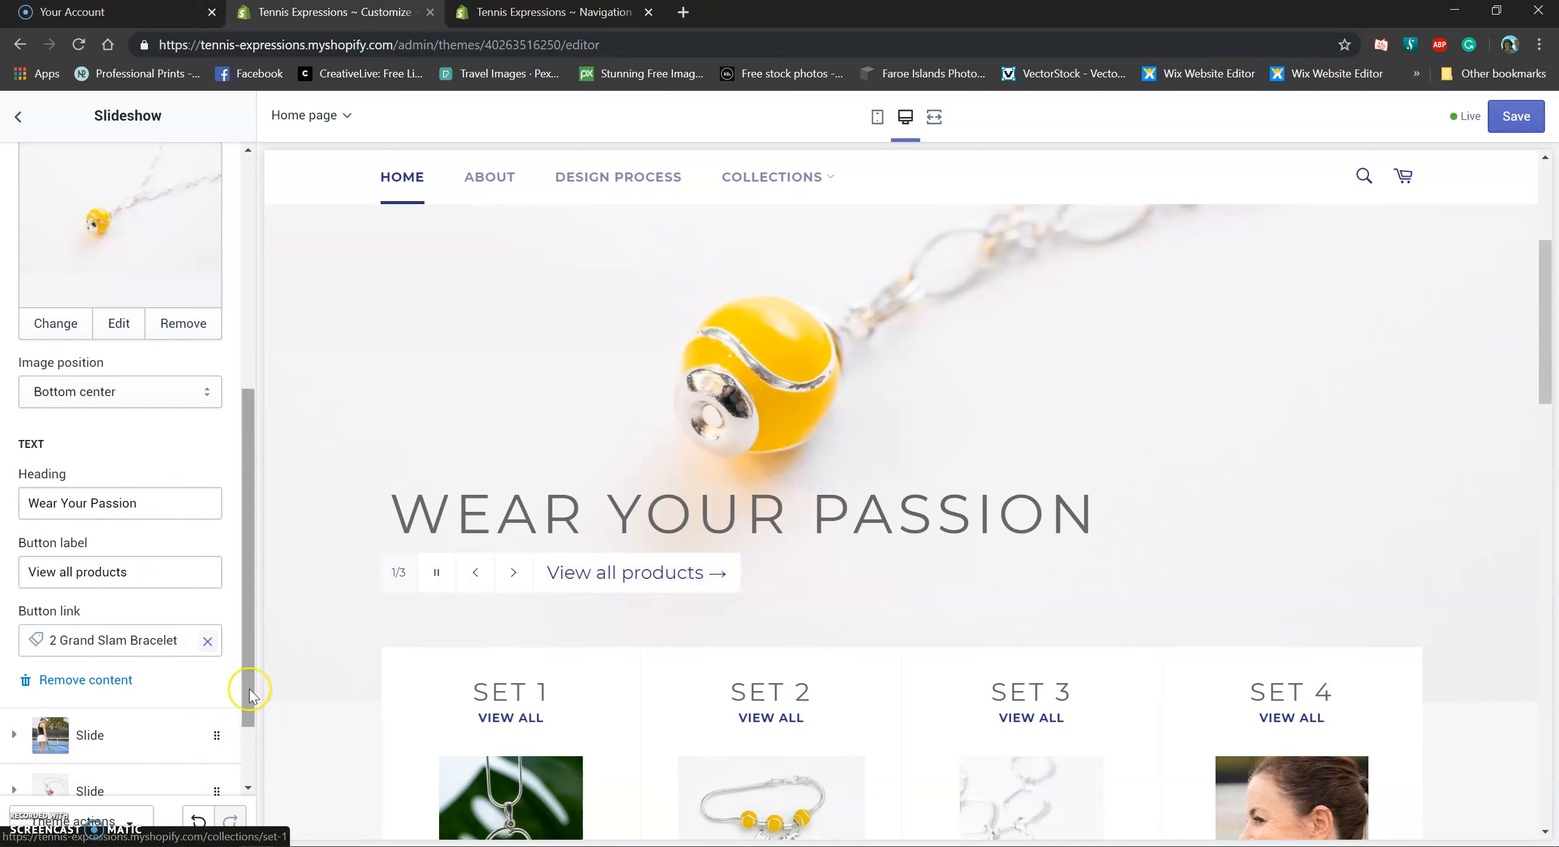
left_click(213, 643)
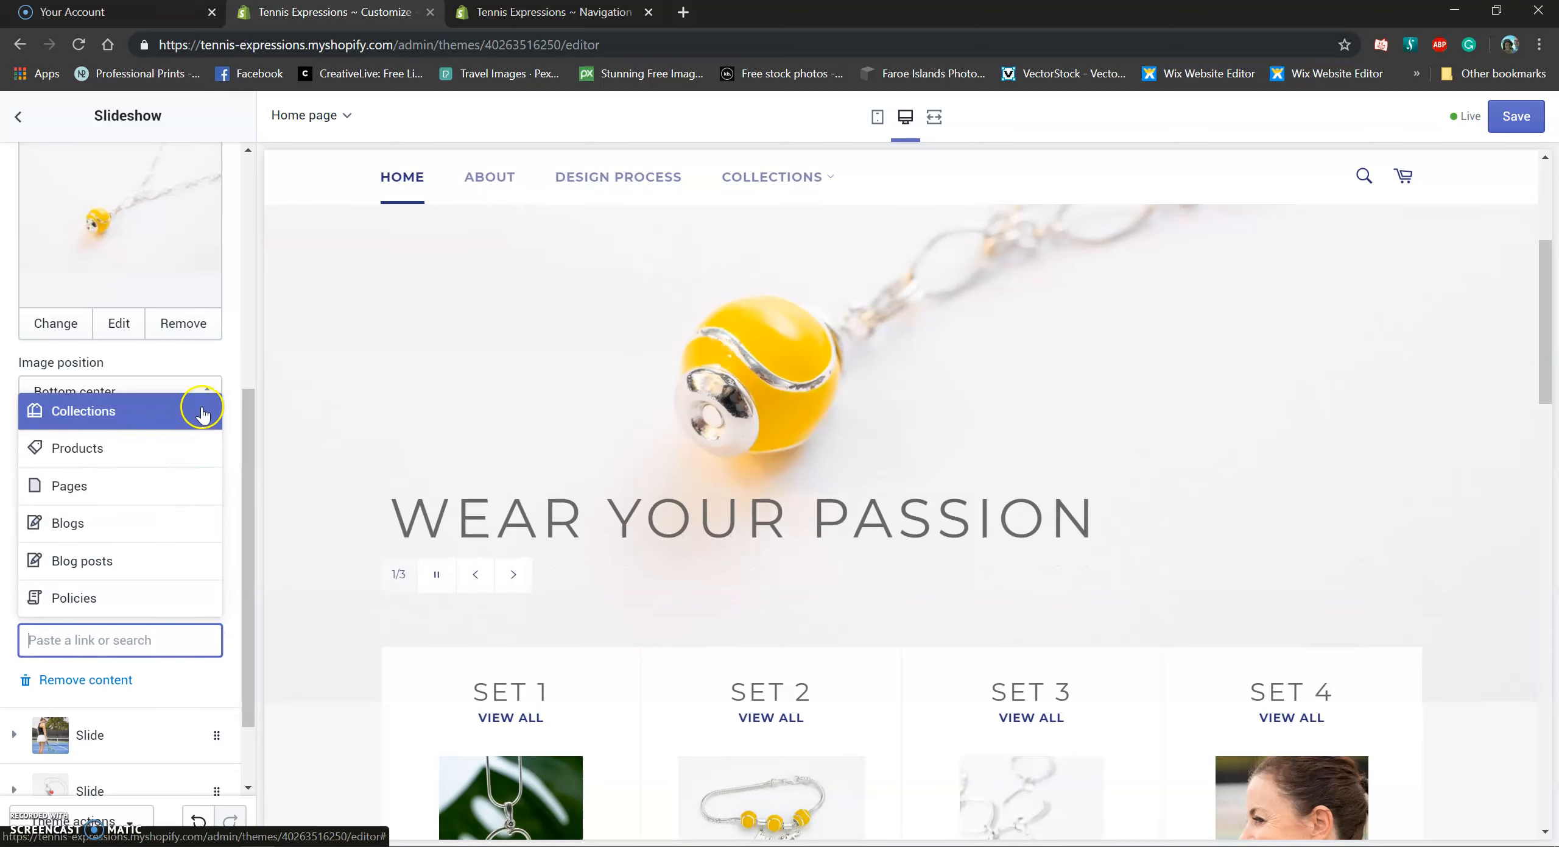
left_click(232, 655)
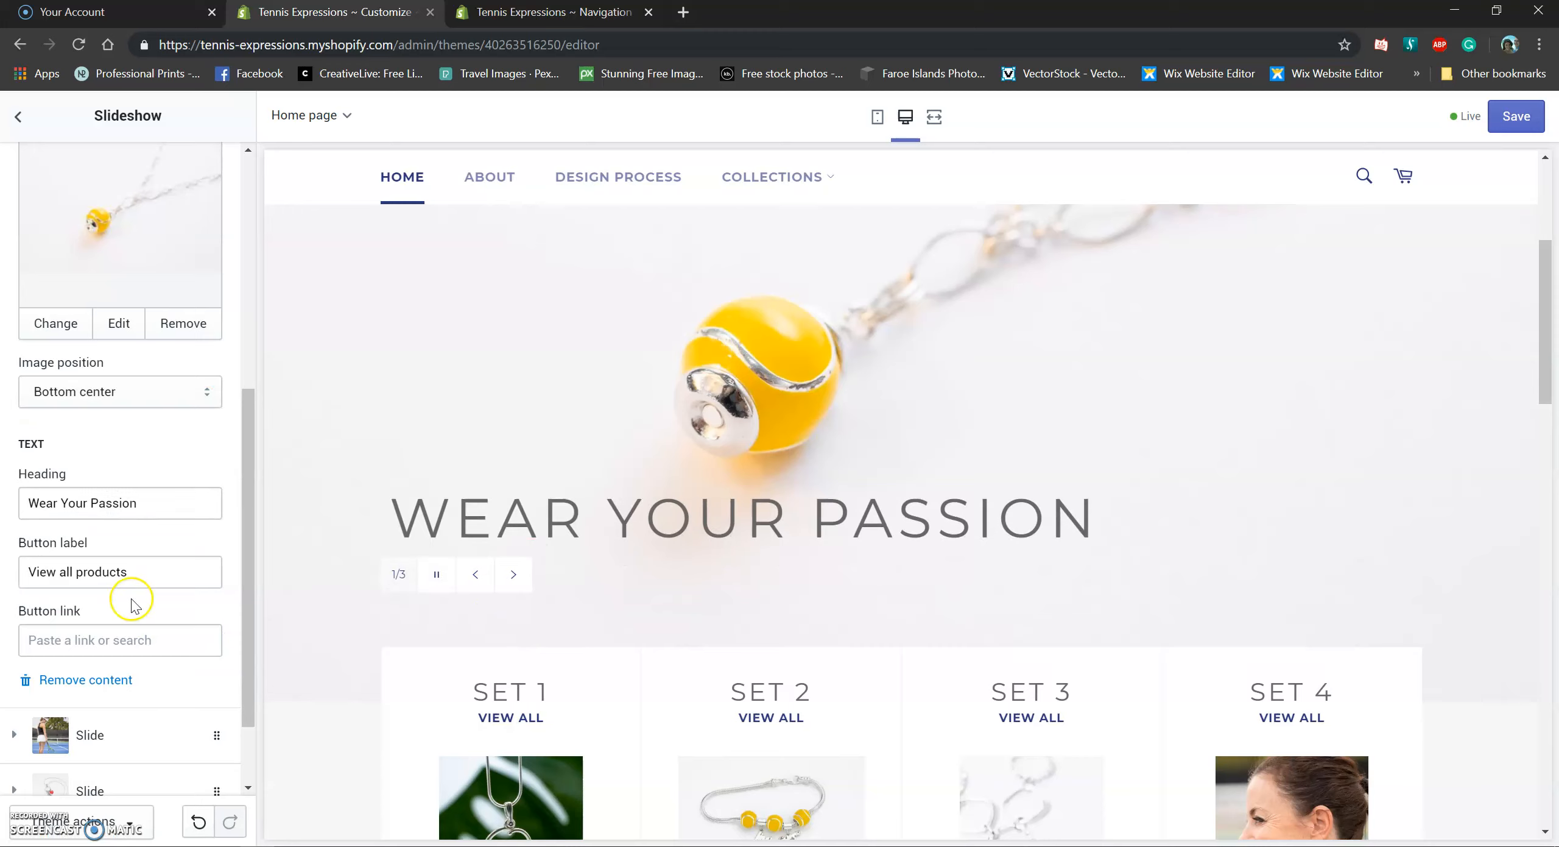
Step: Review the remaining Wear Your Passion slide settings and the options to remove or add slides, and collapse the slide
scroll(133, 603, "down", 1)
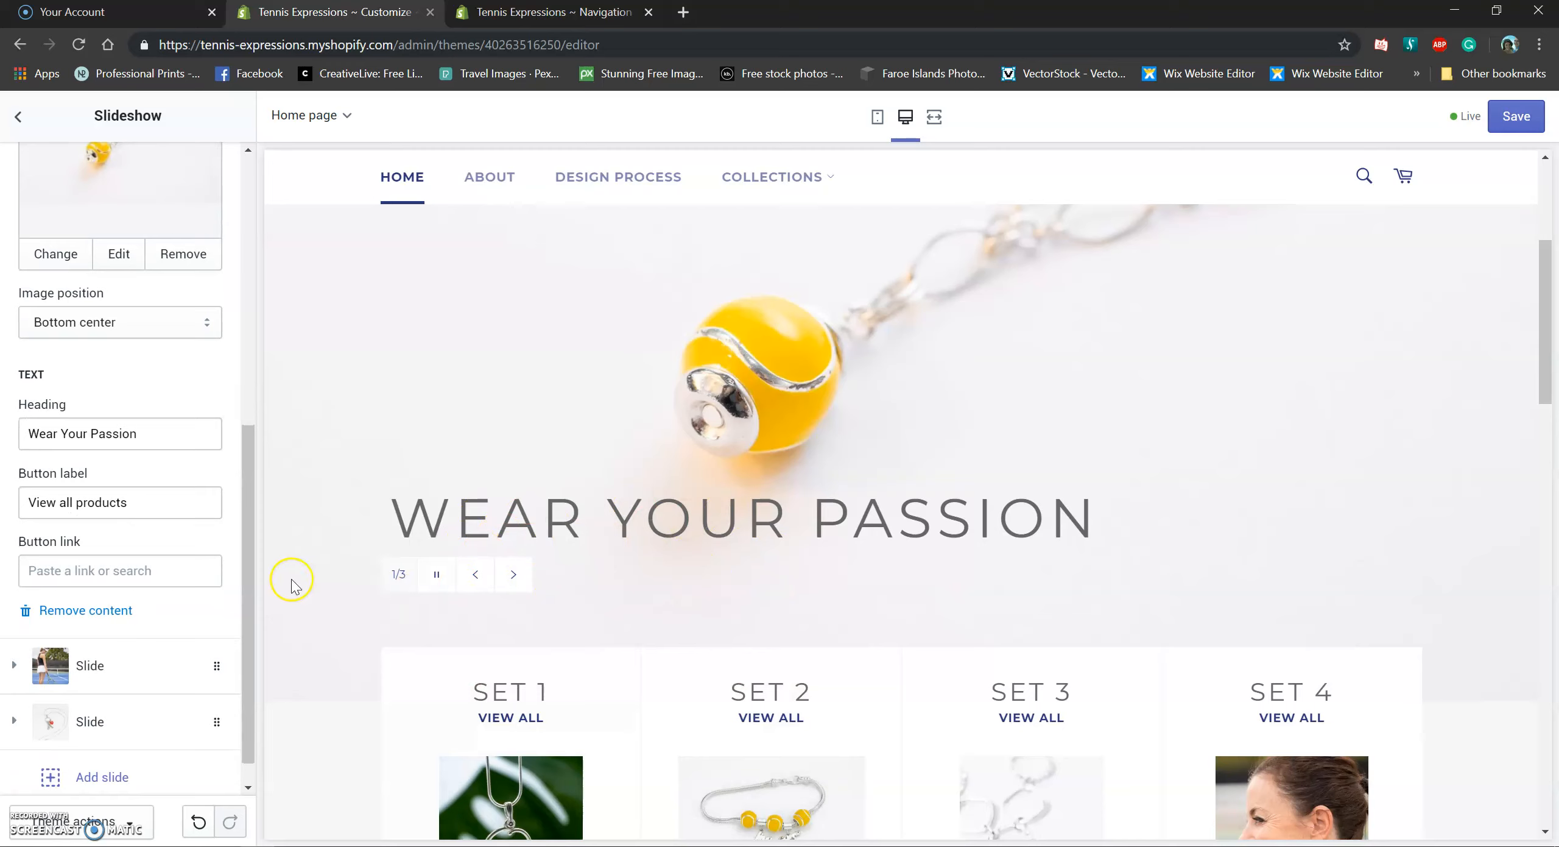
scroll(140, 625, "up", 8)
left_click_drag(249, 441, 230, 648)
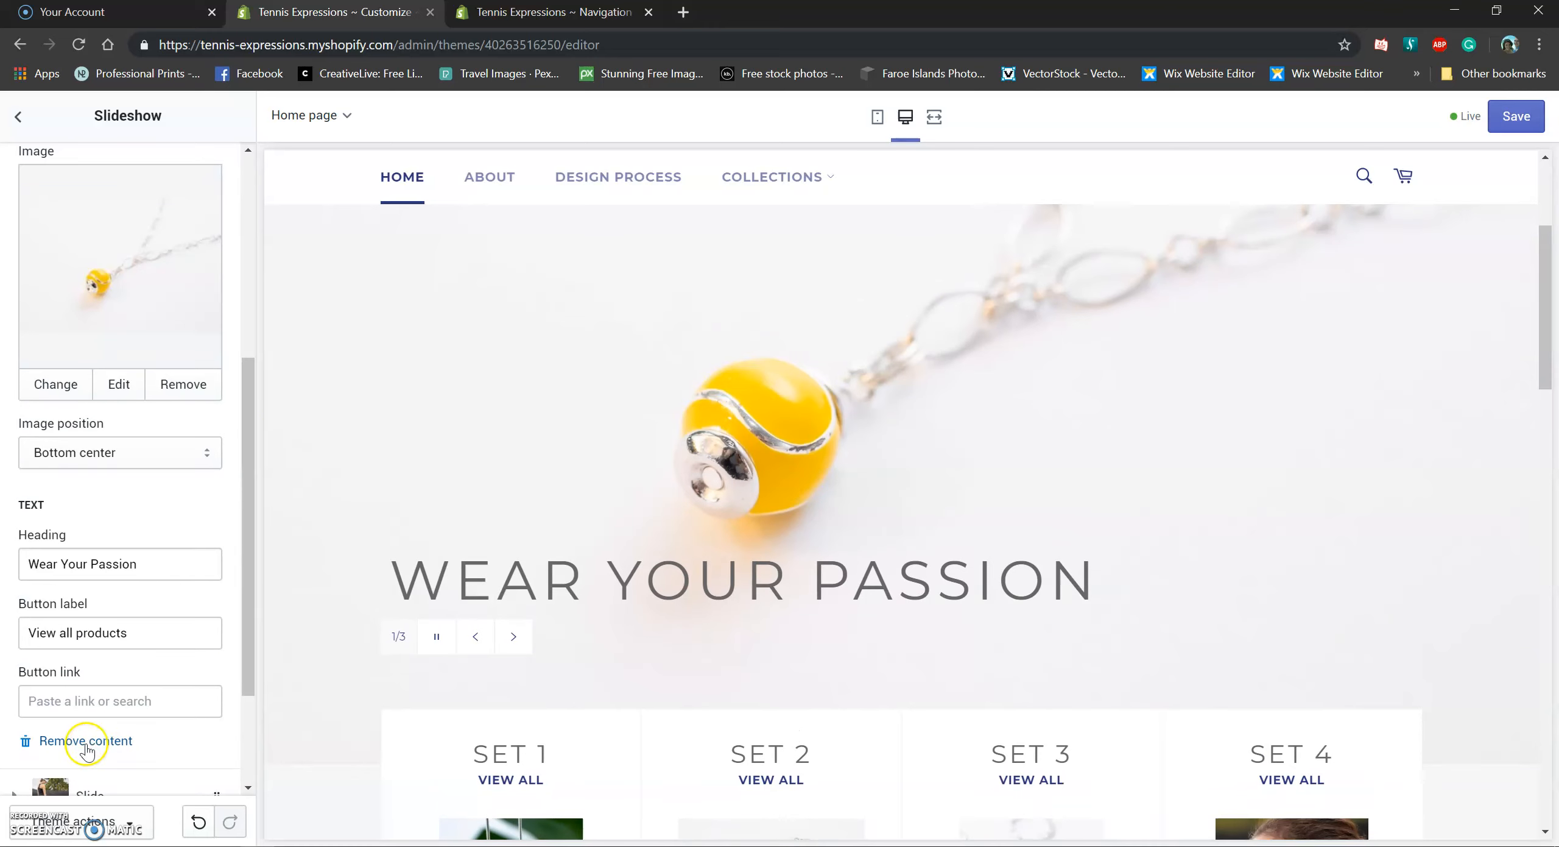
scroll(91, 731, "down", 3)
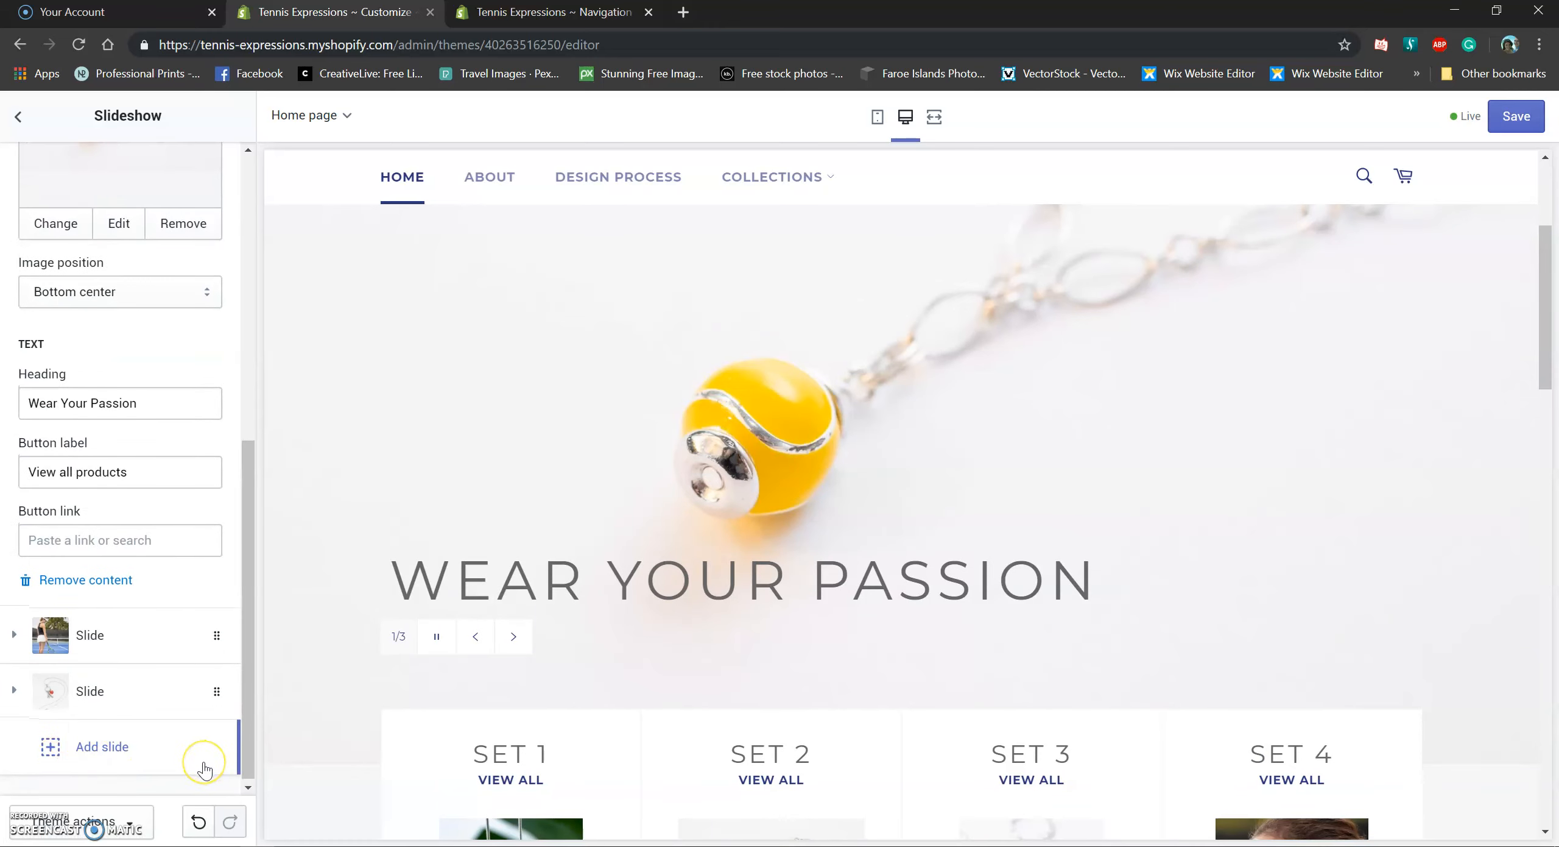
scroll(158, 506, "up", 10)
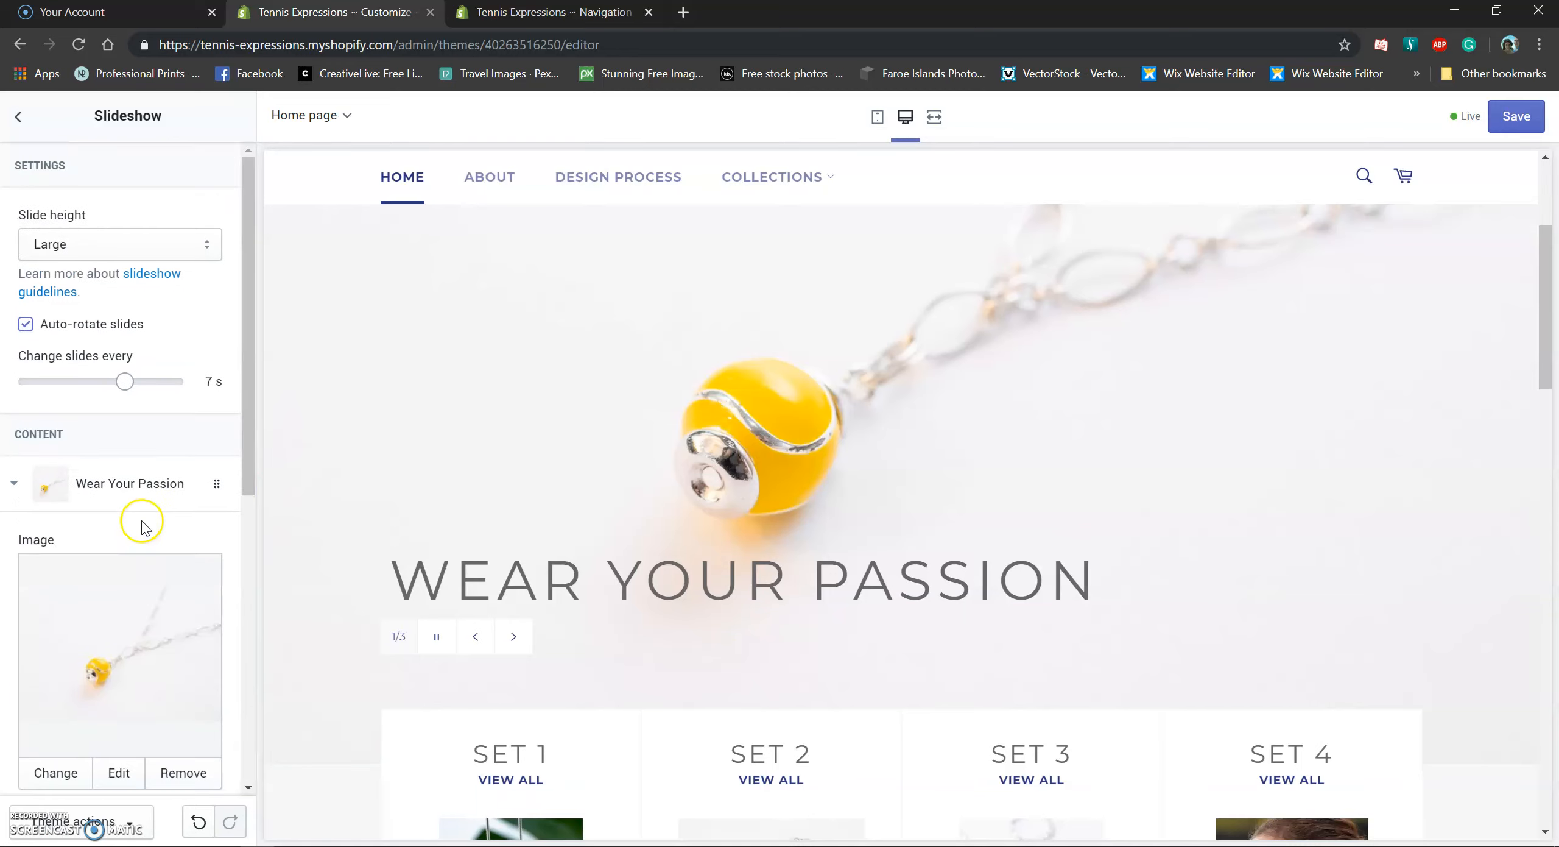
scroll(122, 701, "down", 6)
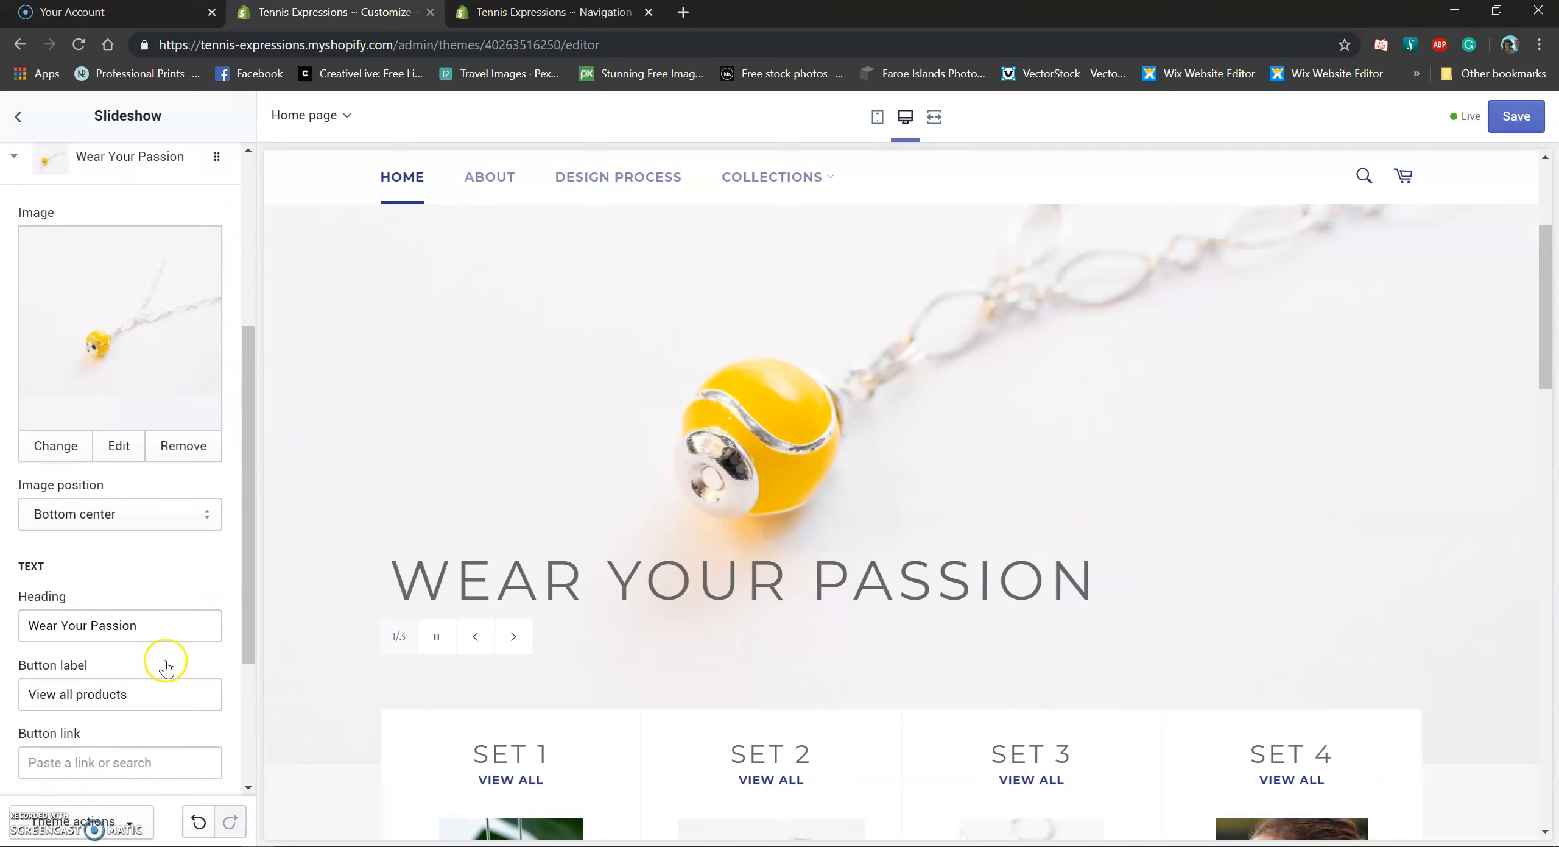
scroll(164, 656, "up", 5)
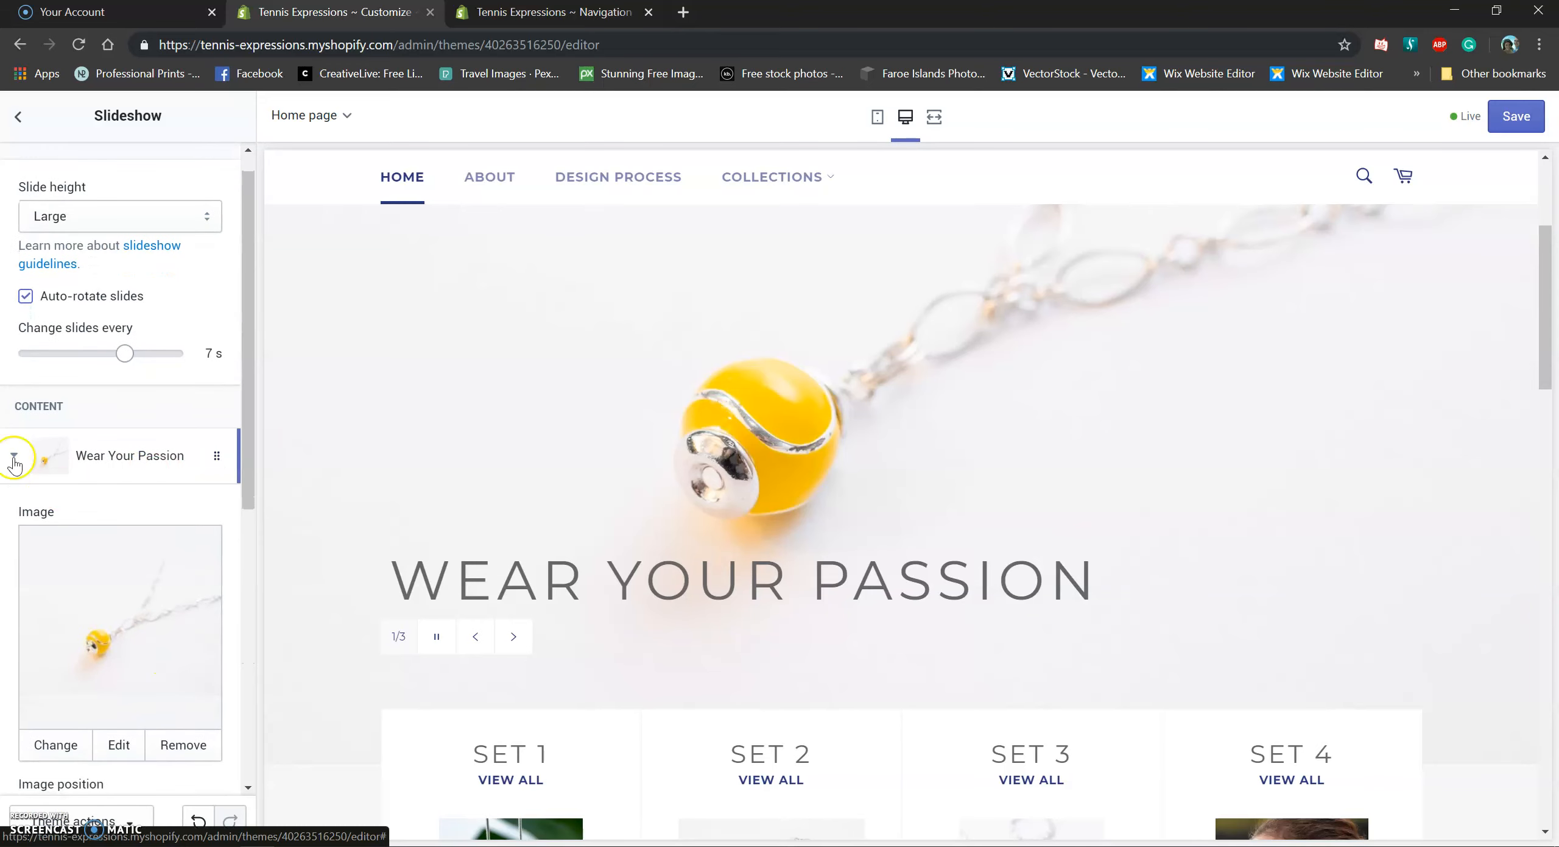
left_click(14, 458)
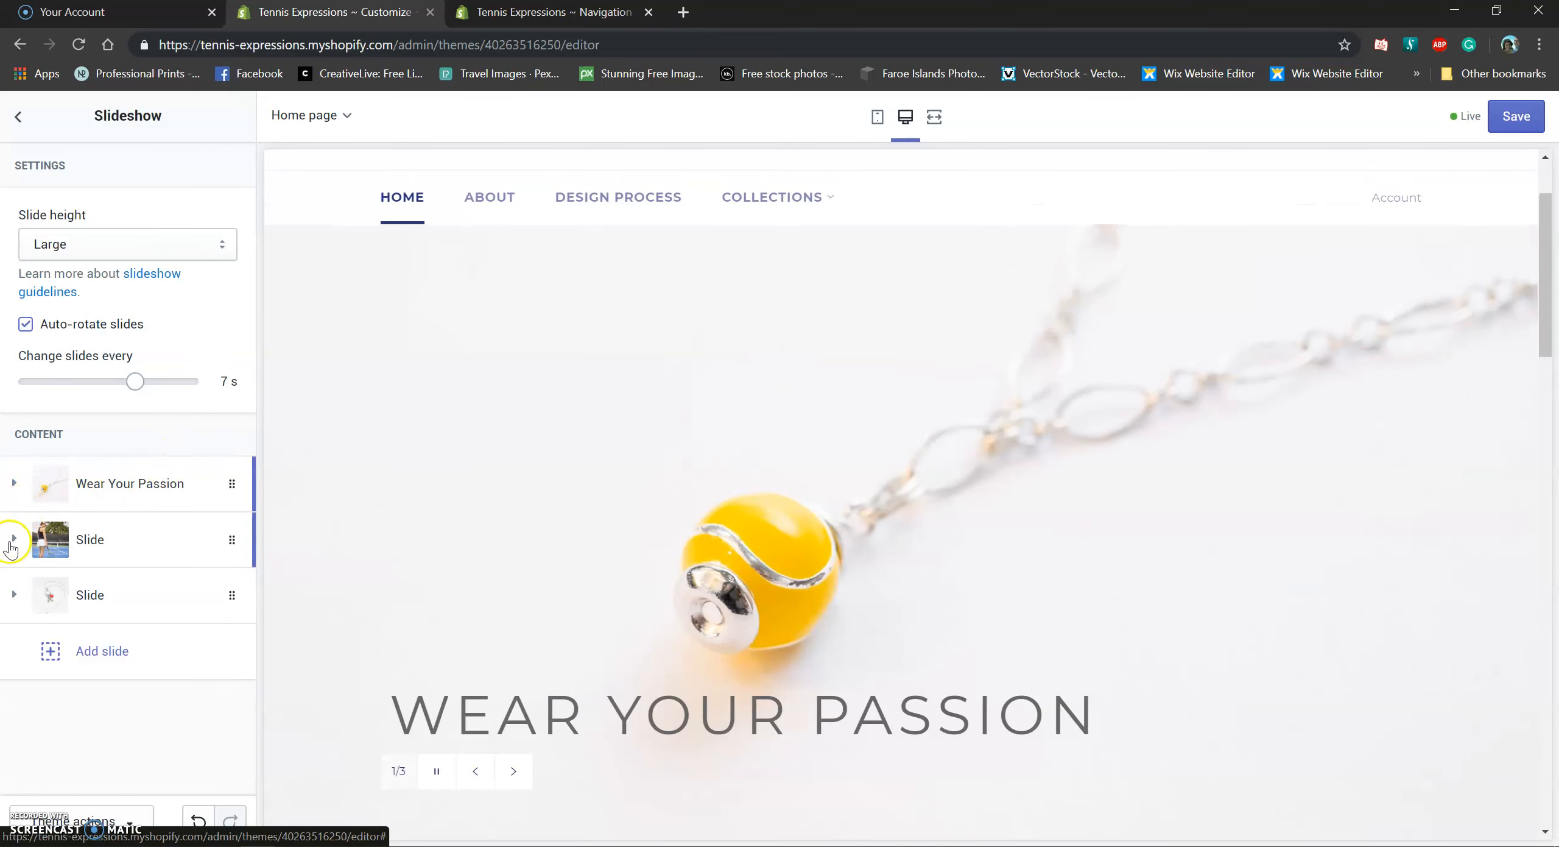
Step: Expand the second slide, examine its image position, View Bracelet button label and Grand Slam link, and collapse it
left_click(12, 542)
scroll(73, 560, "down", 3)
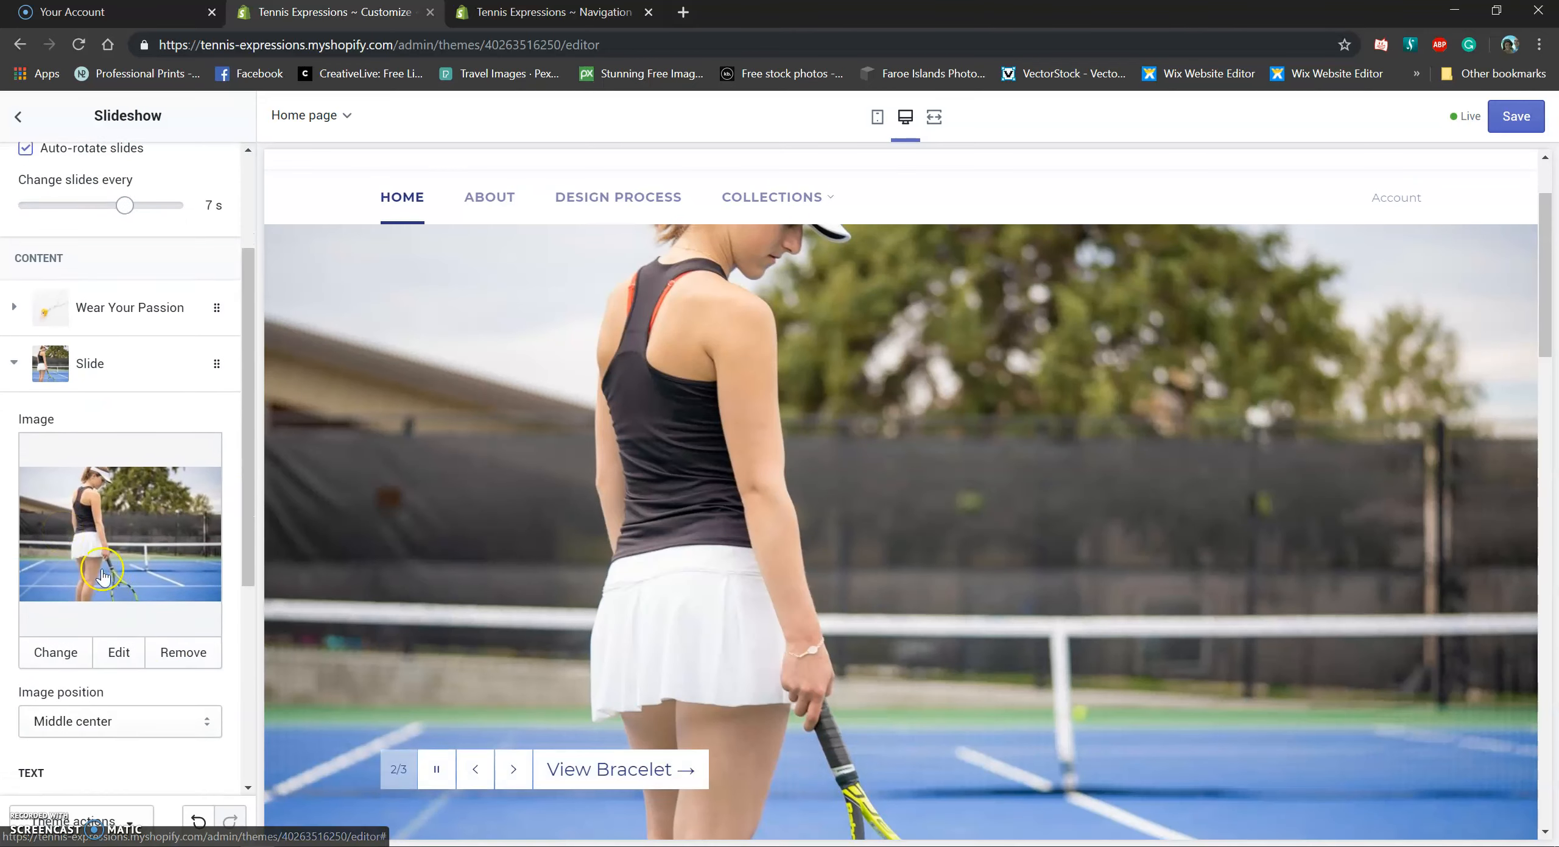
scroll(162, 610, "down", 2)
scroll(161, 609, "down", 2)
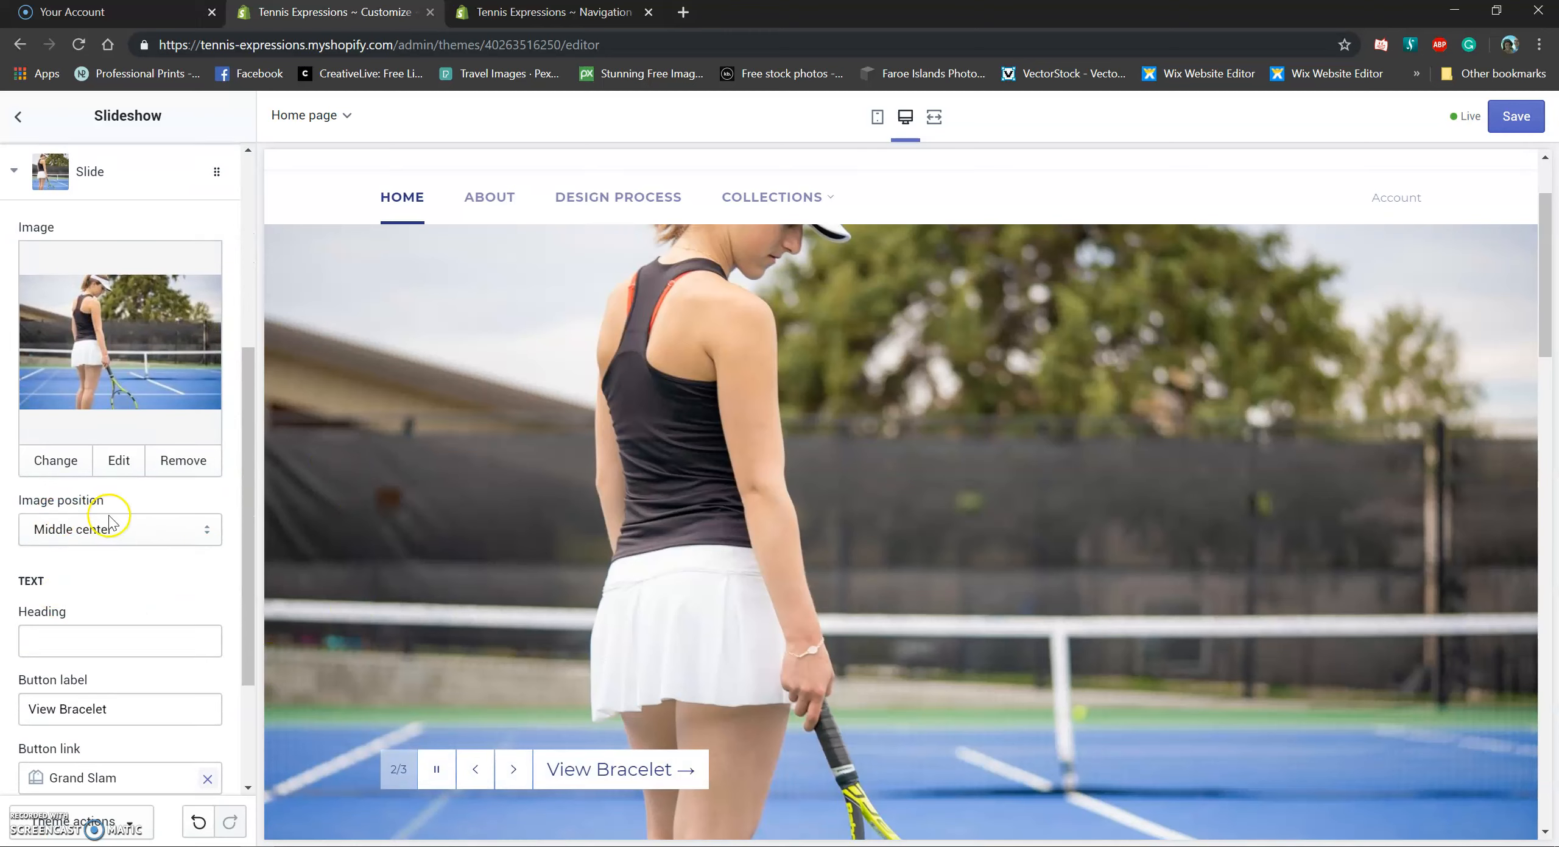
scroll(107, 533, "down", 3)
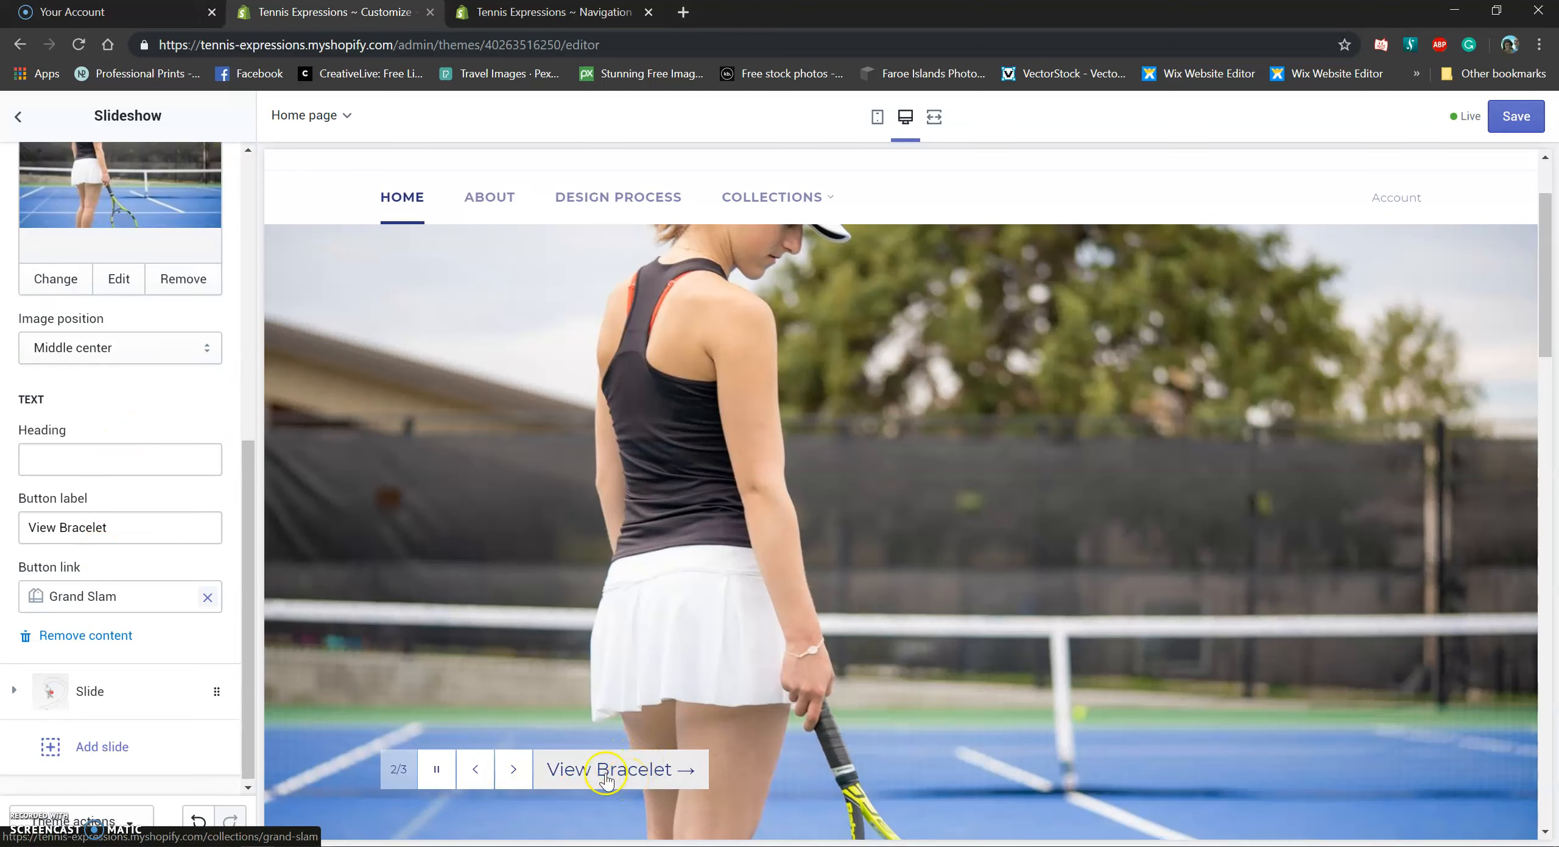
scroll(122, 641, "up", 3)
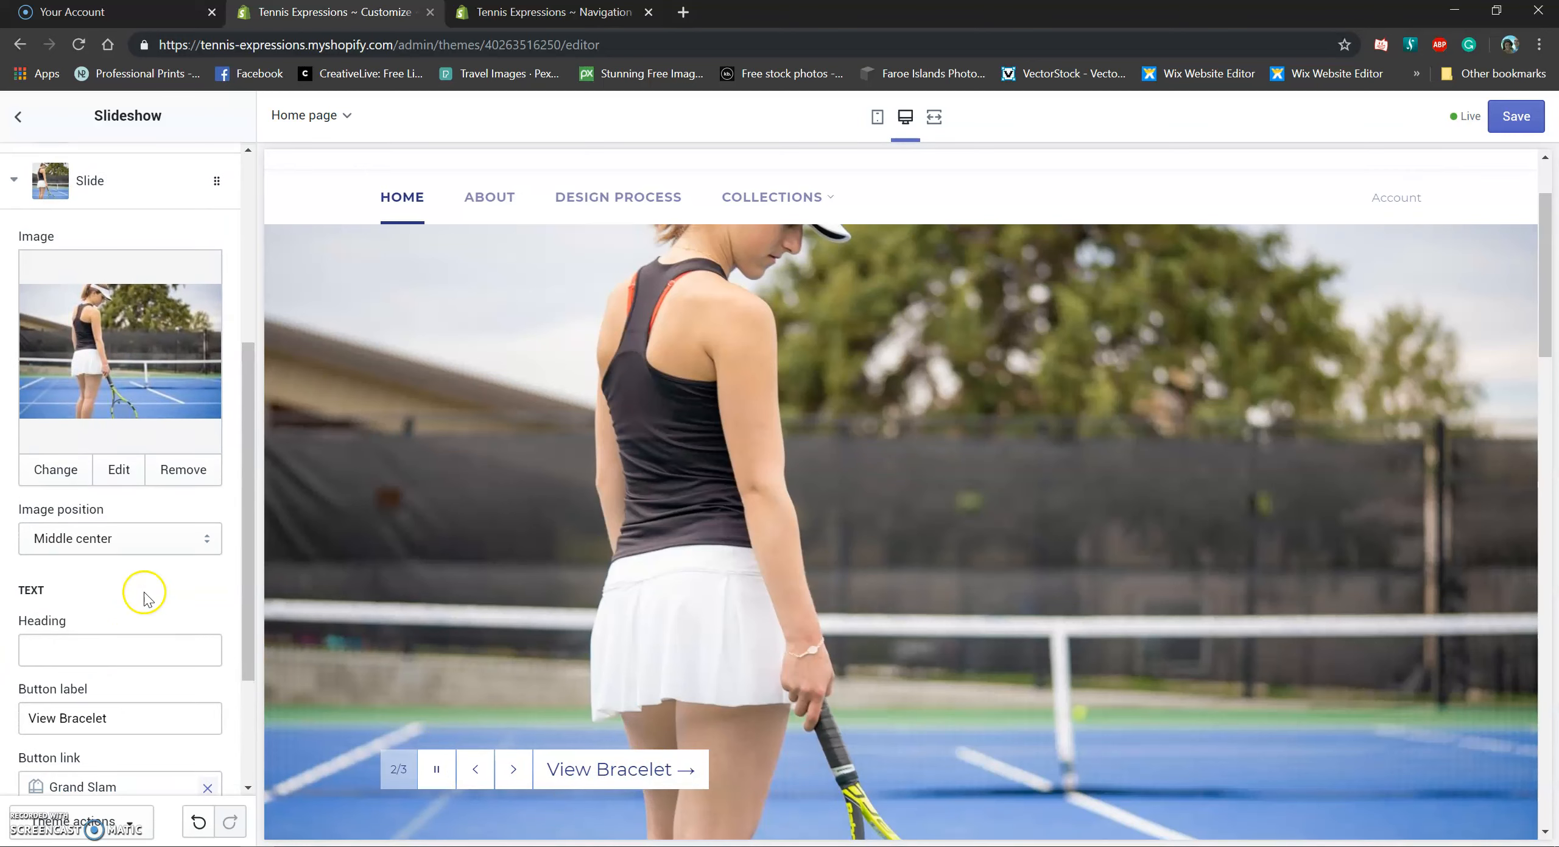
scroll(141, 594, "up", 2)
left_click(13, 297)
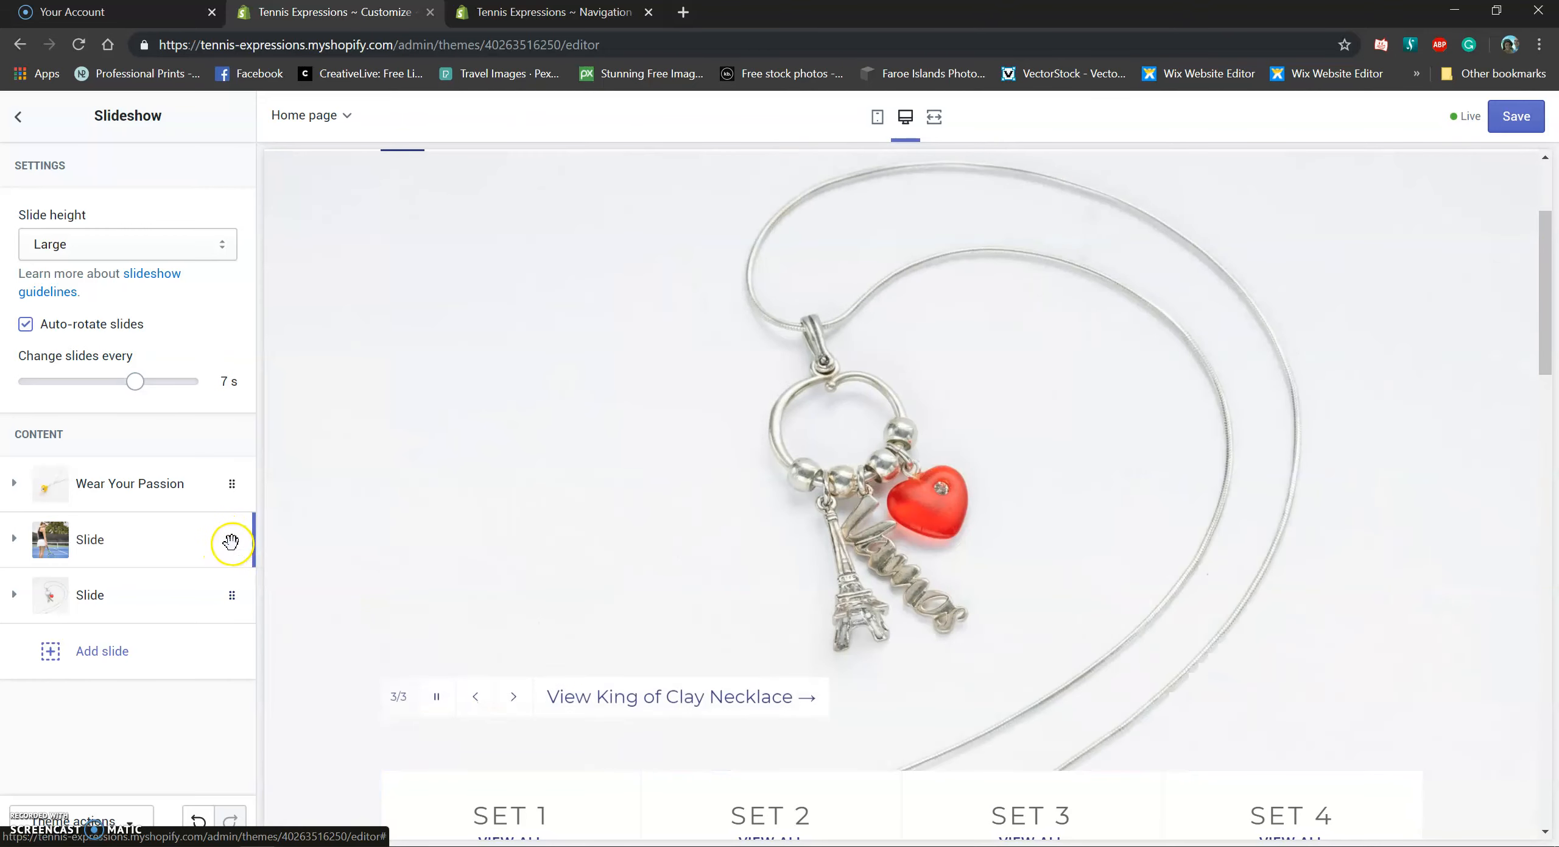
Step: Try moving the tennis court slide above Wear Your Passion and put it back in second place
left_click_drag(231, 539, 240, 478)
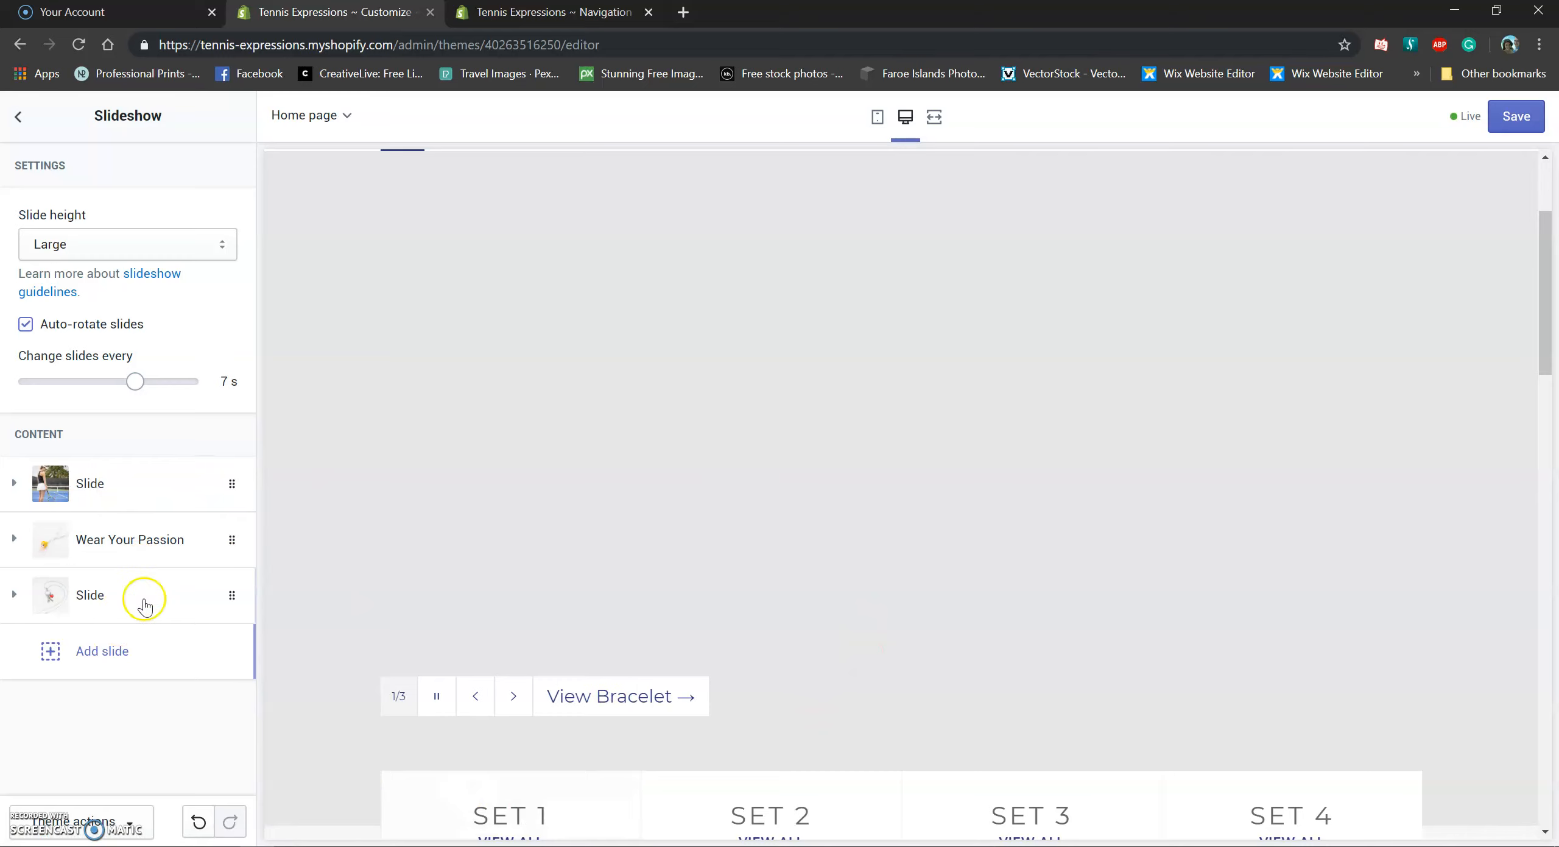
left_click_drag(223, 485, 219, 559)
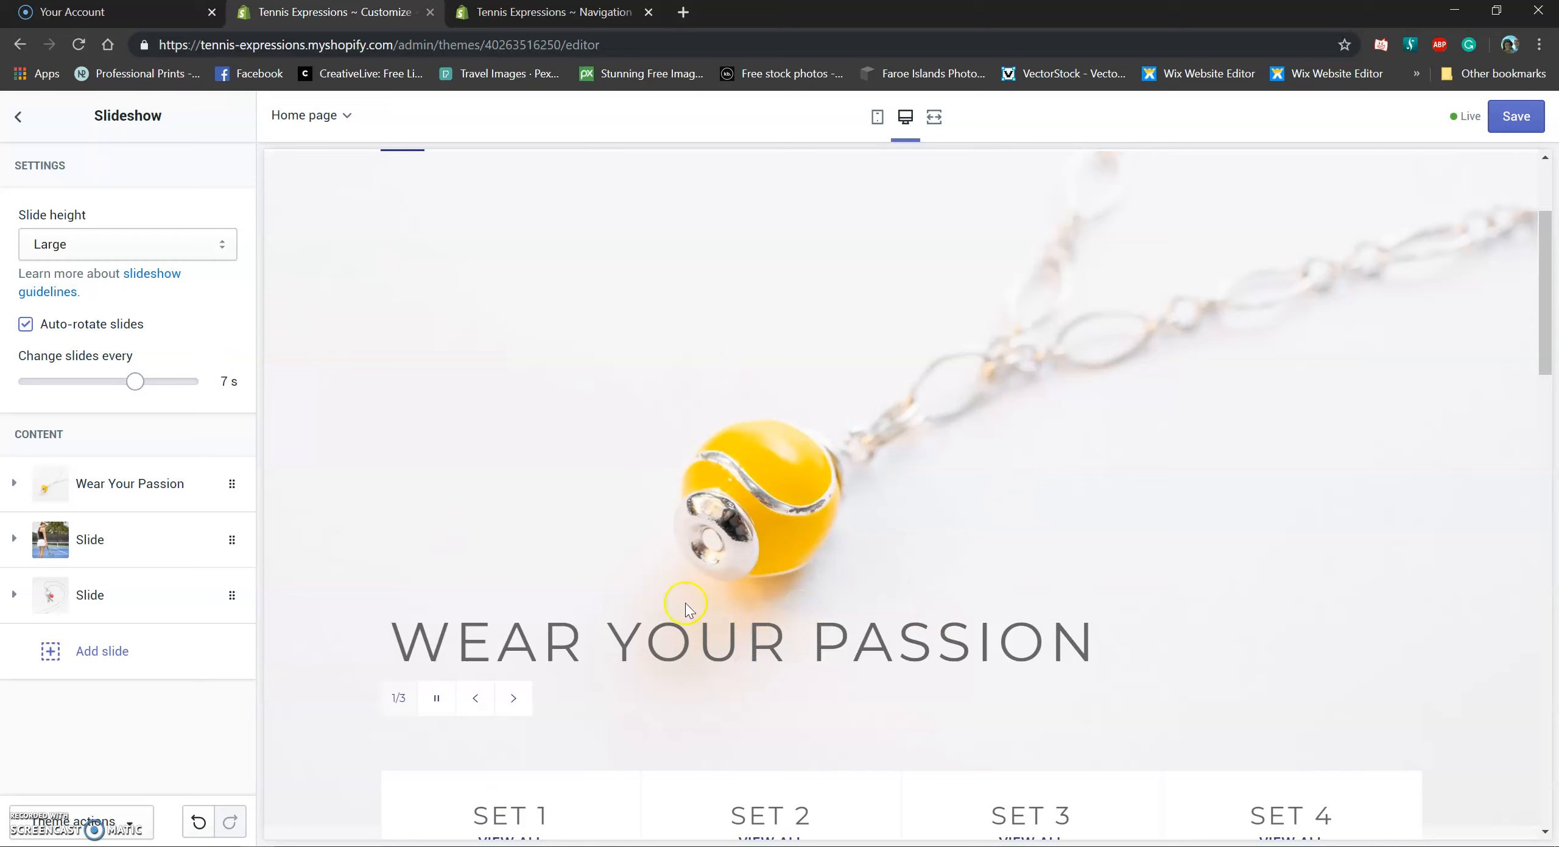
Step: Leave the Slideshow settings and return to the home page's section list
left_click(19, 117)
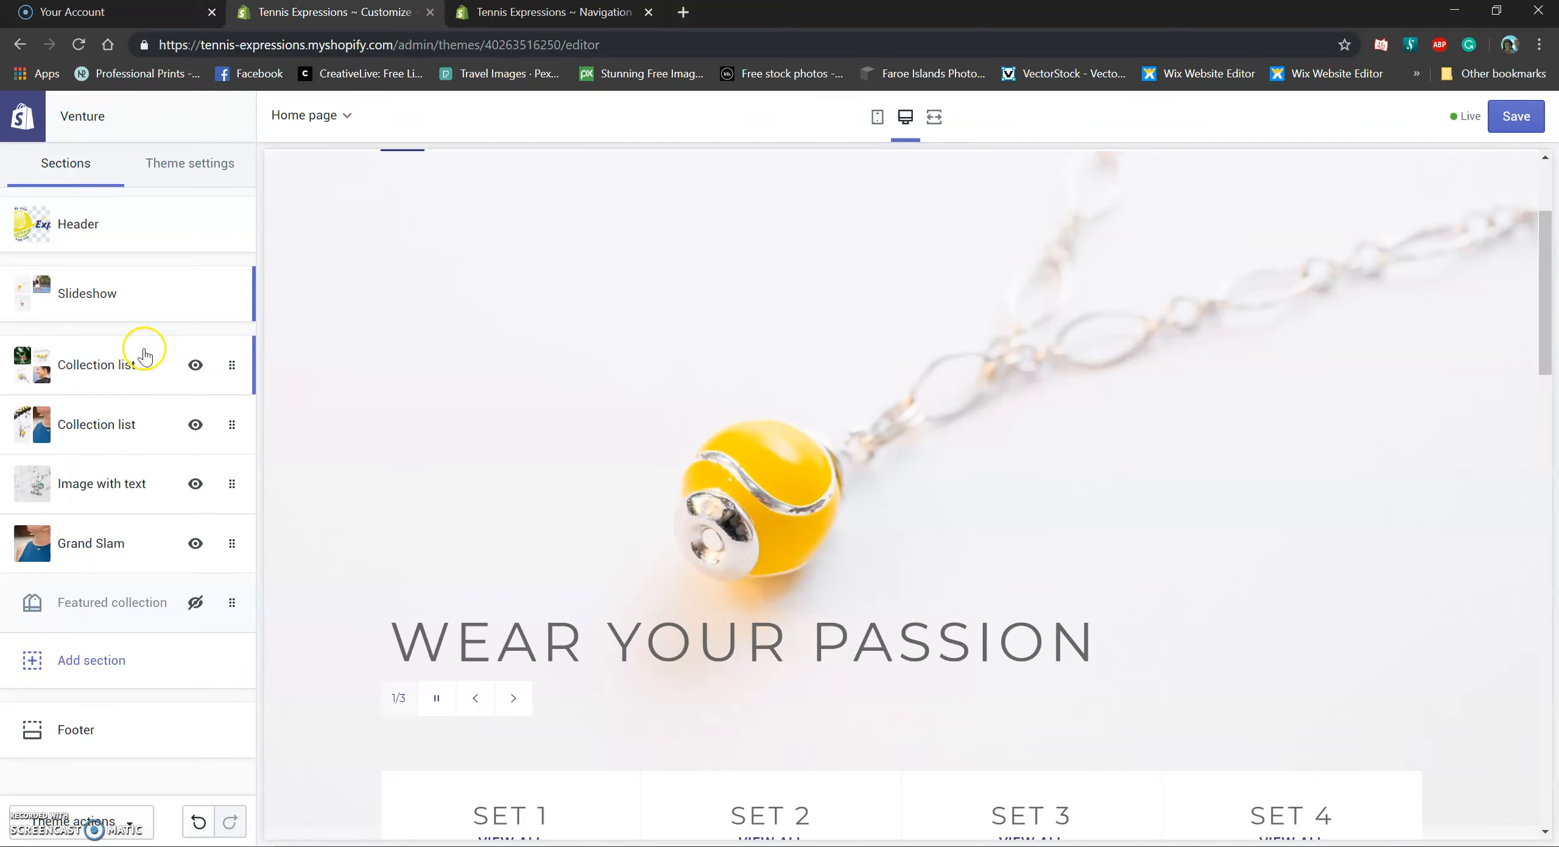